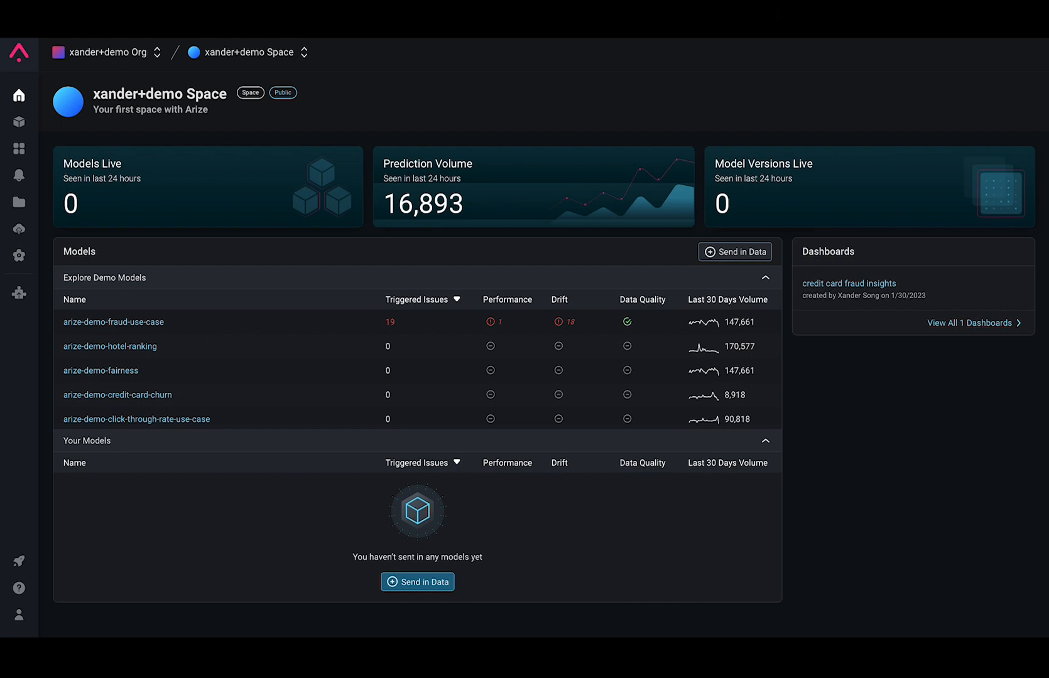
Open the arize-demo-fraud-use-case model and review its schema of predictions, actuals and features
left_click(121, 422)
left_click(120, 323)
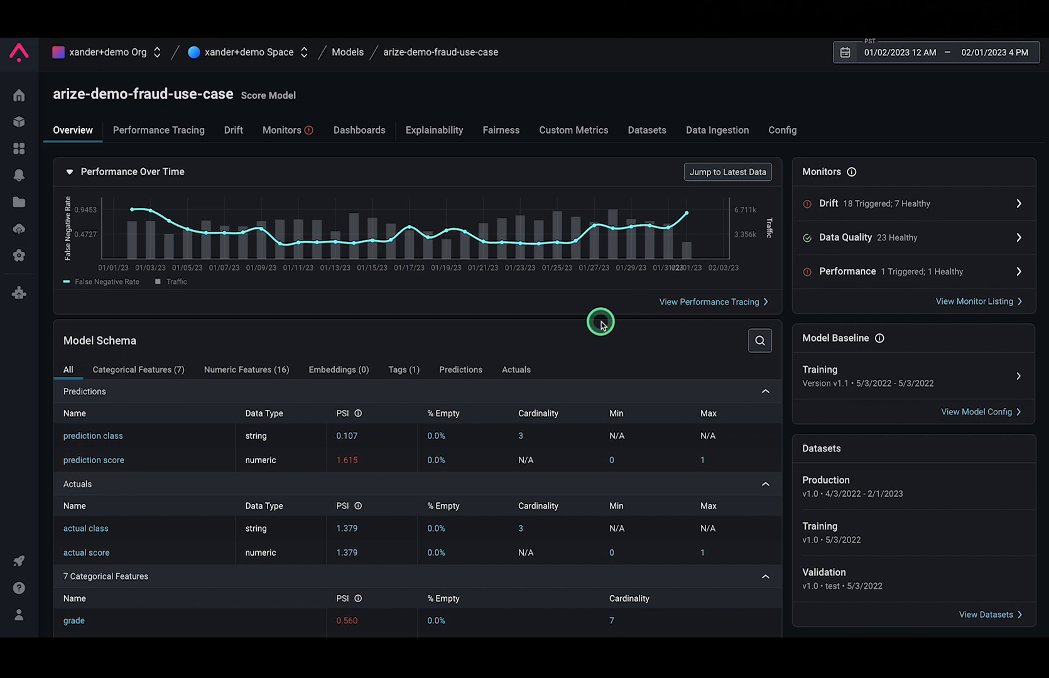
scroll(569, 353, "down", 2)
scroll(570, 354, "down", 4)
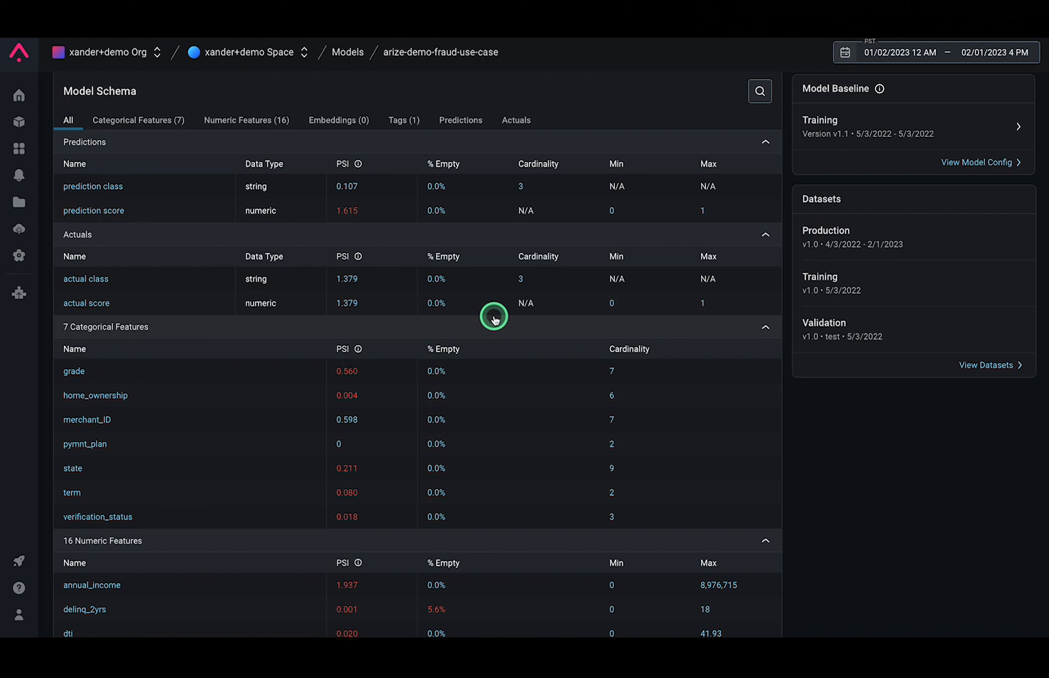
scroll(659, 332, "up", 4)
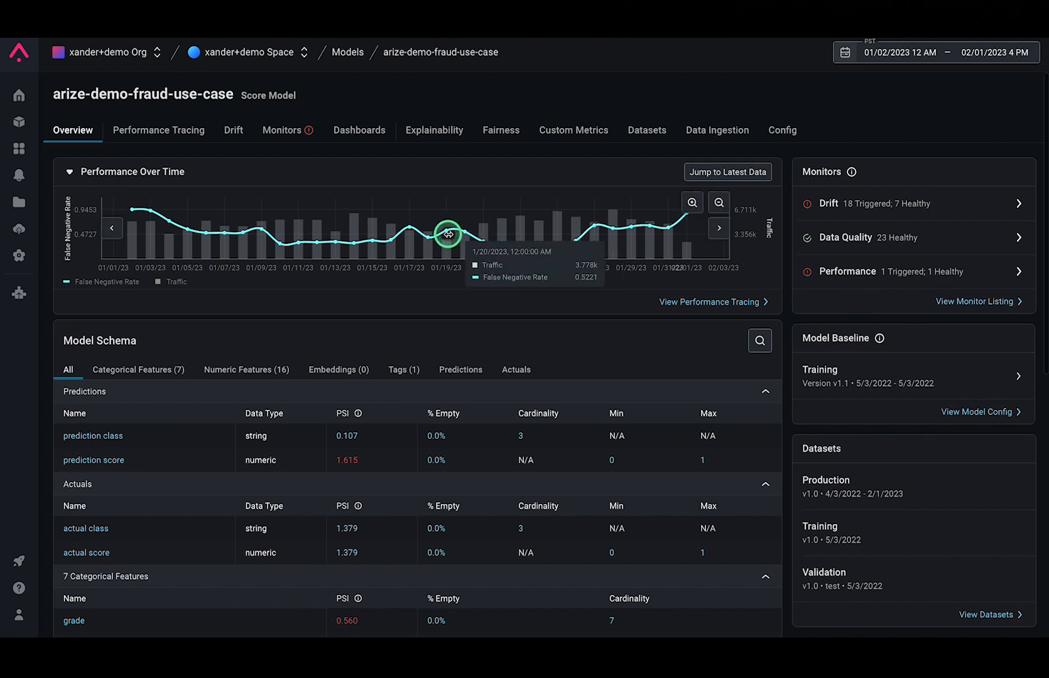
Filter the fraud model's monitors to custom performance monitors with Triggered status
left_click(280, 135)
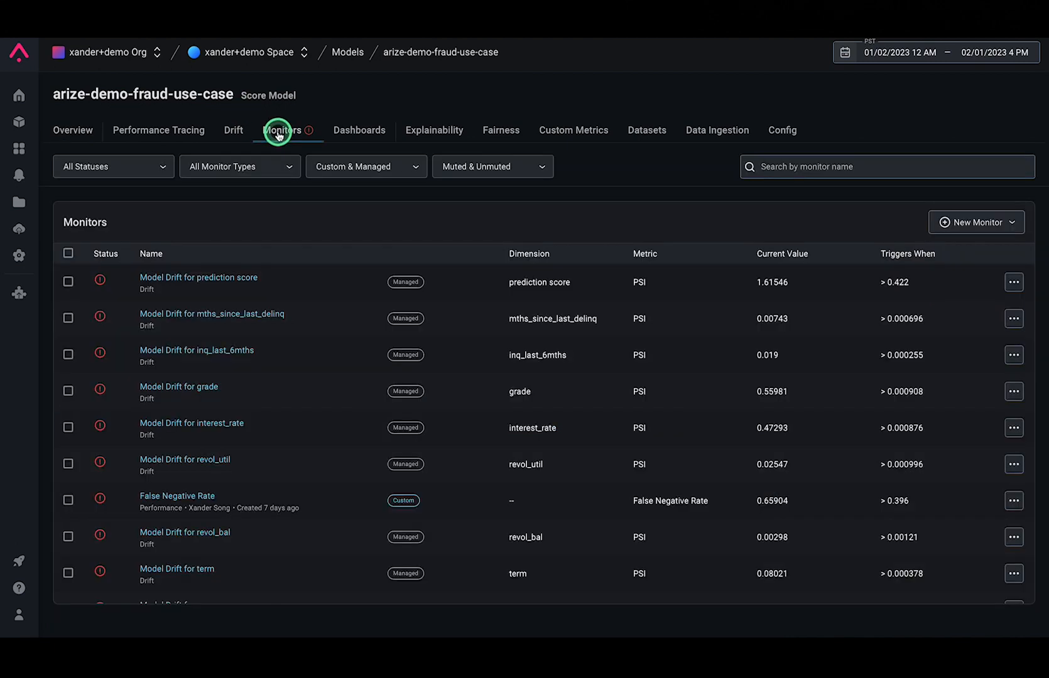
left_click(363, 169)
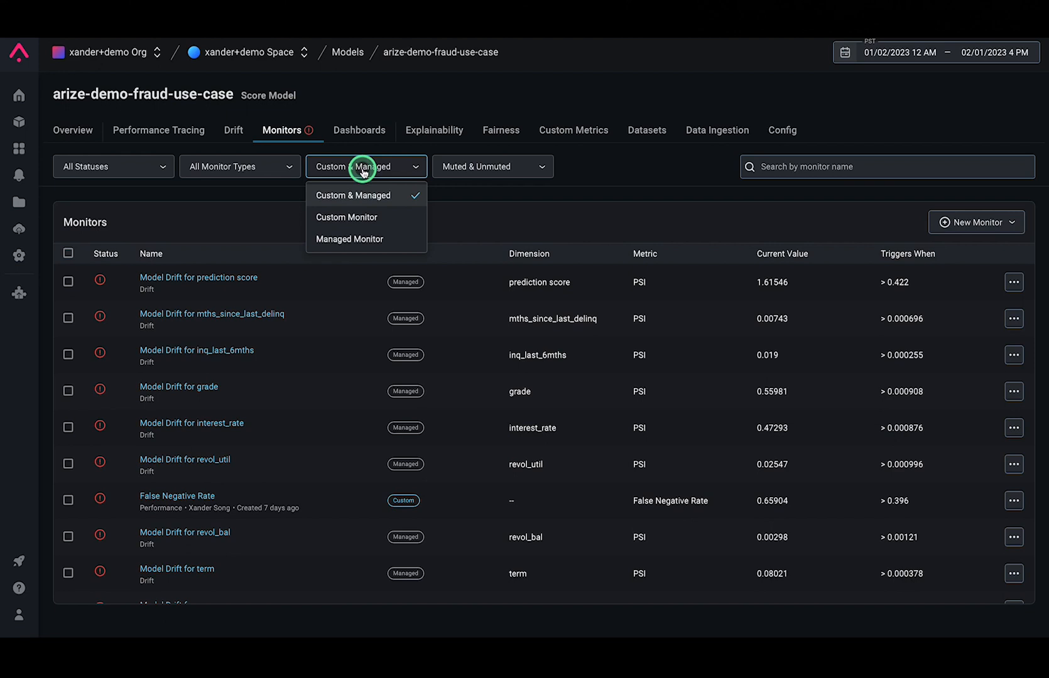
left_click(356, 228)
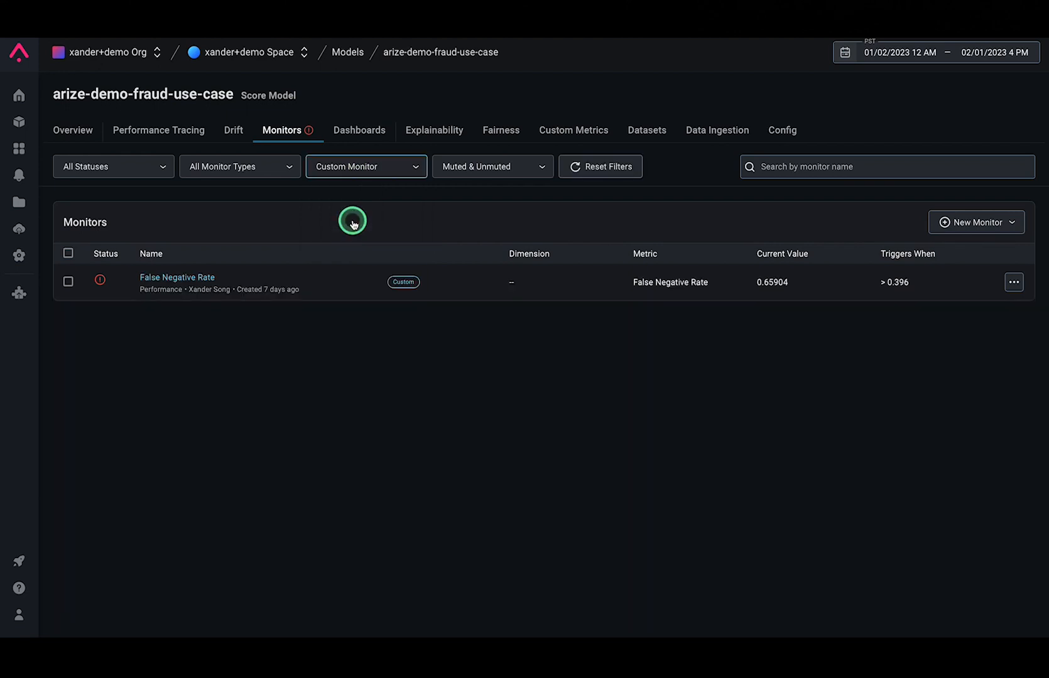
left_click(274, 170)
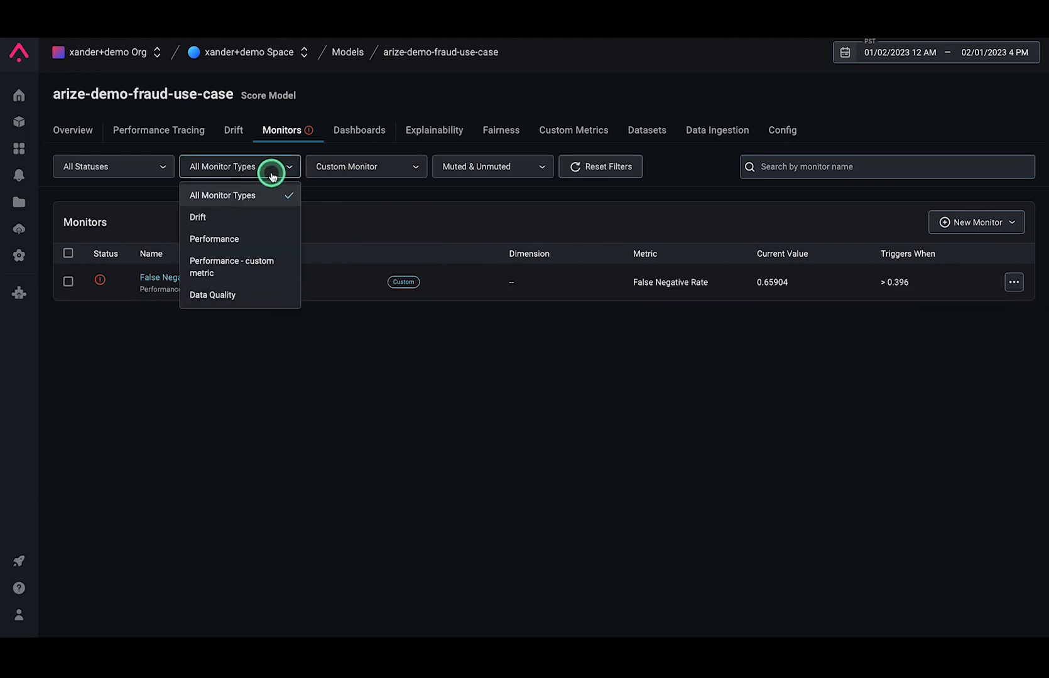
left_click(220, 235)
left_click(119, 169)
left_click(98, 217)
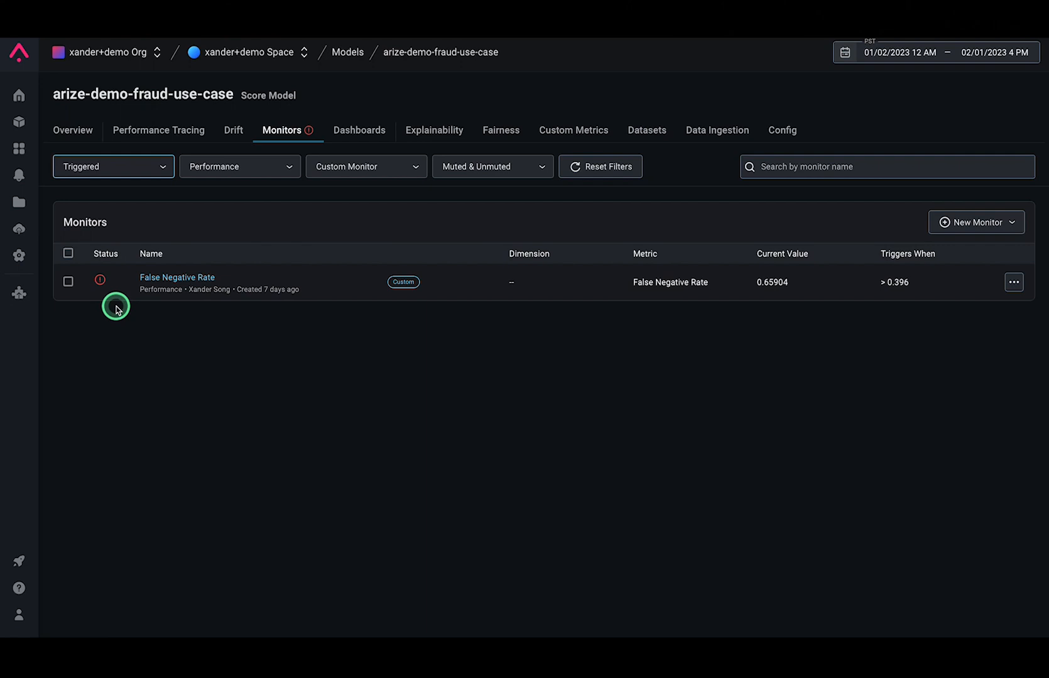
Open the False Negative Rate monitor and go on to troubleshoot the model's performance from it
left_click(161, 280)
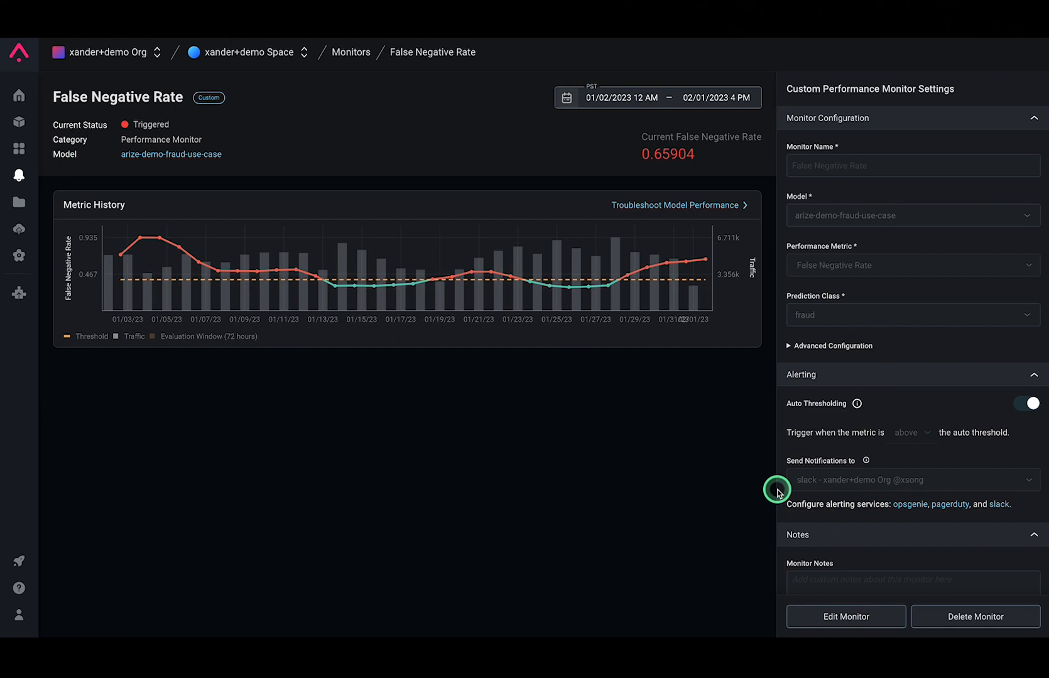
left_click(682, 205)
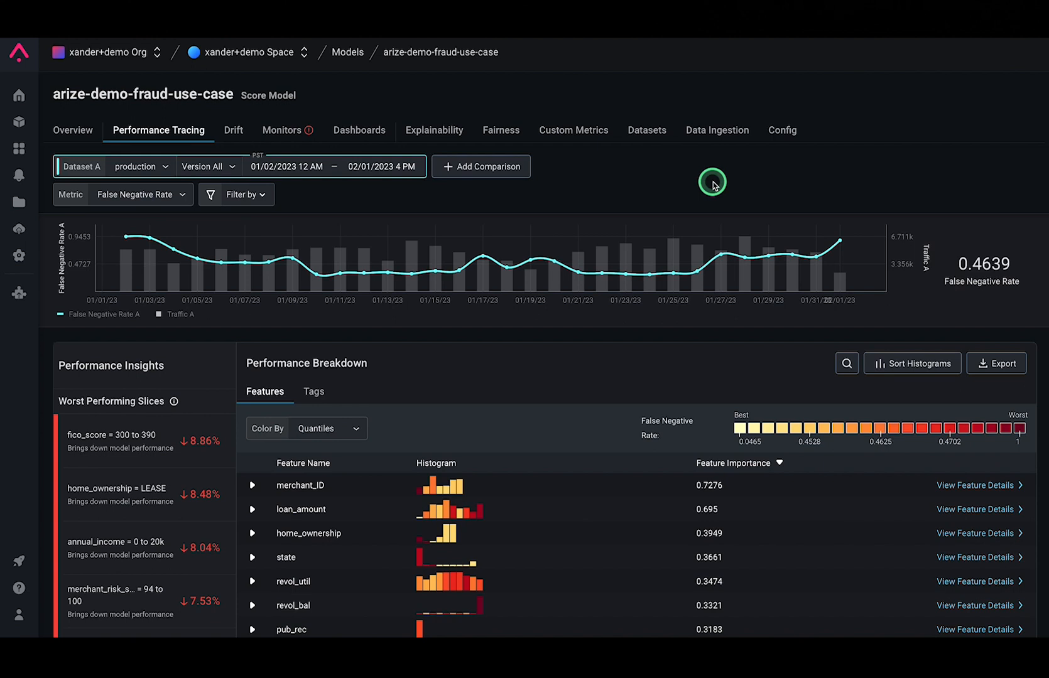
Widen the performance chart's time range, then narrow it to the early-January spike, 12/31/2022 2 AM to 01/04/2023 12 AM
mouse_move(837, 274)
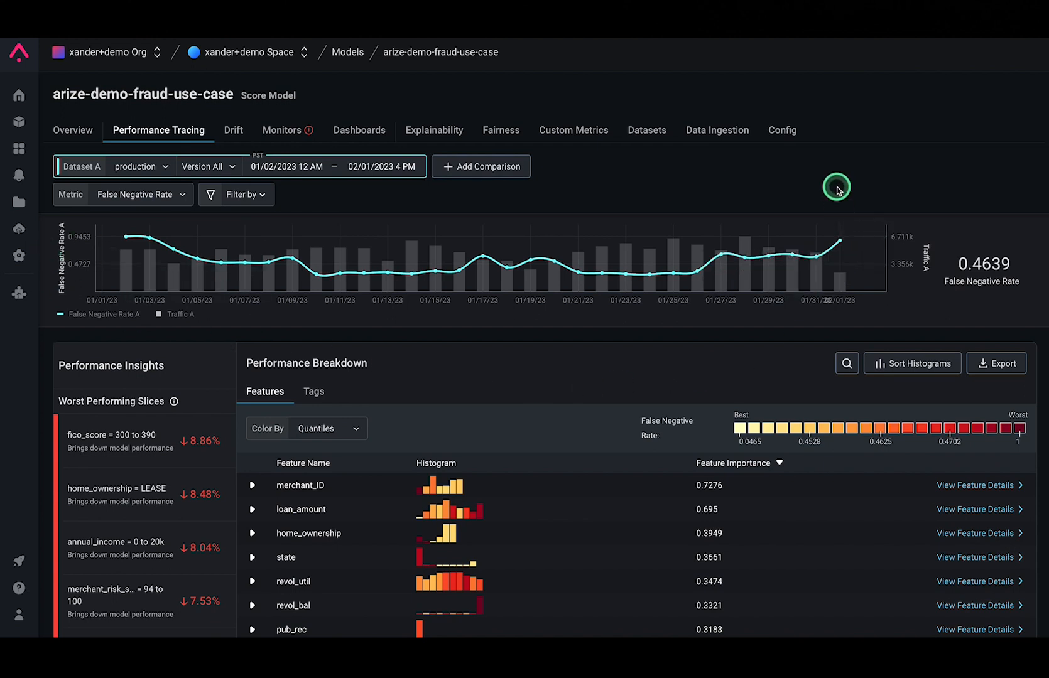
mouse_move(877, 232)
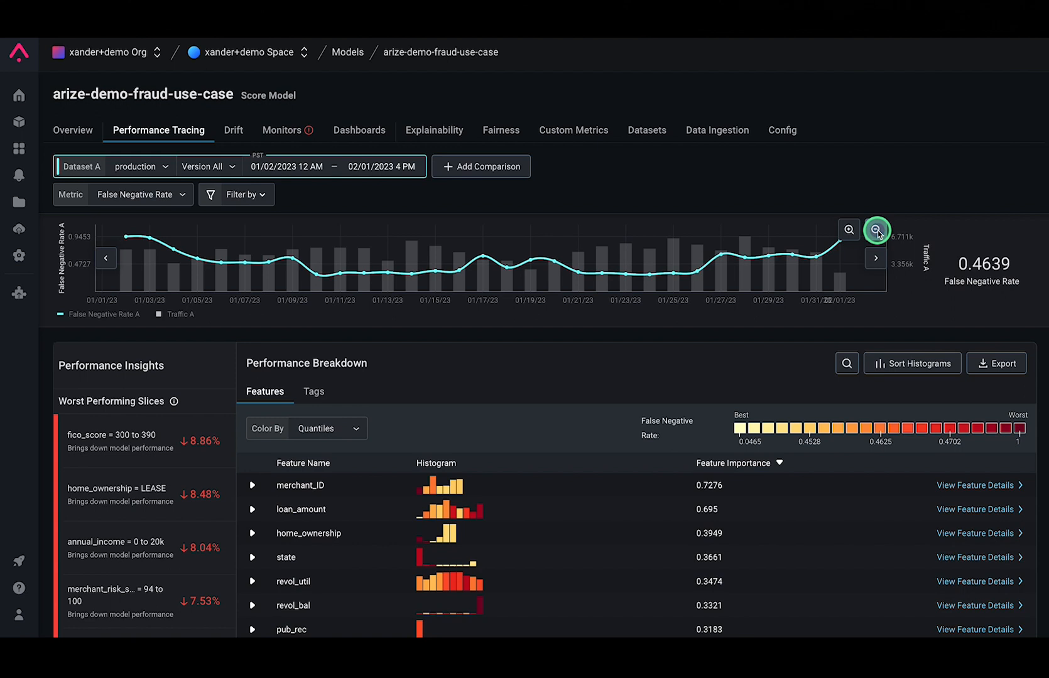
left_click(876, 231)
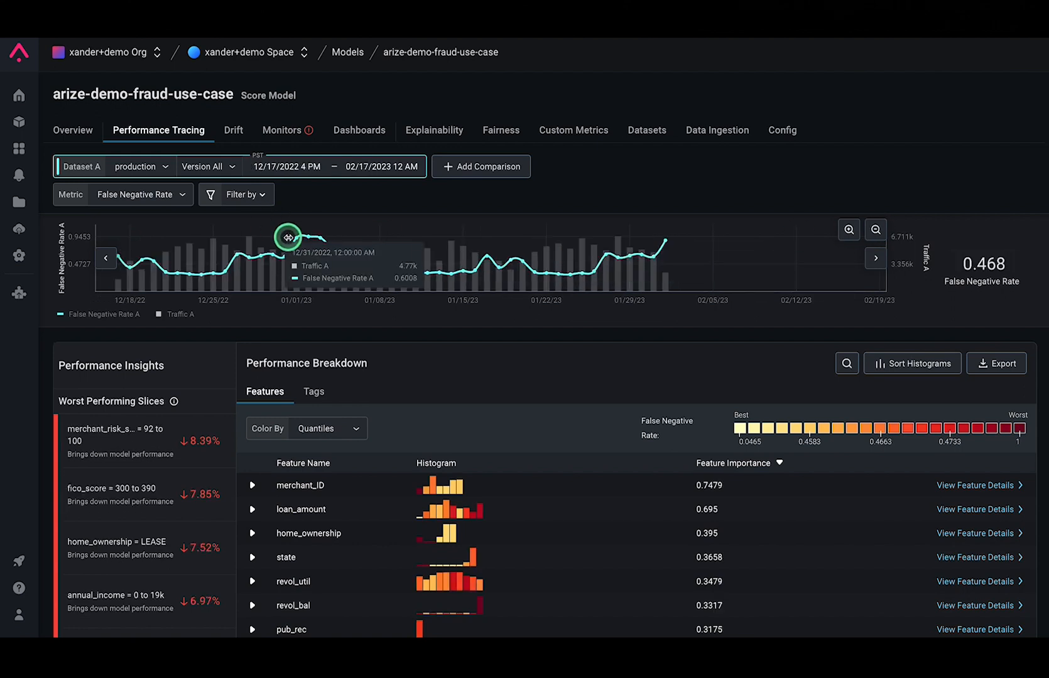
left_click_drag(286, 238, 331, 238)
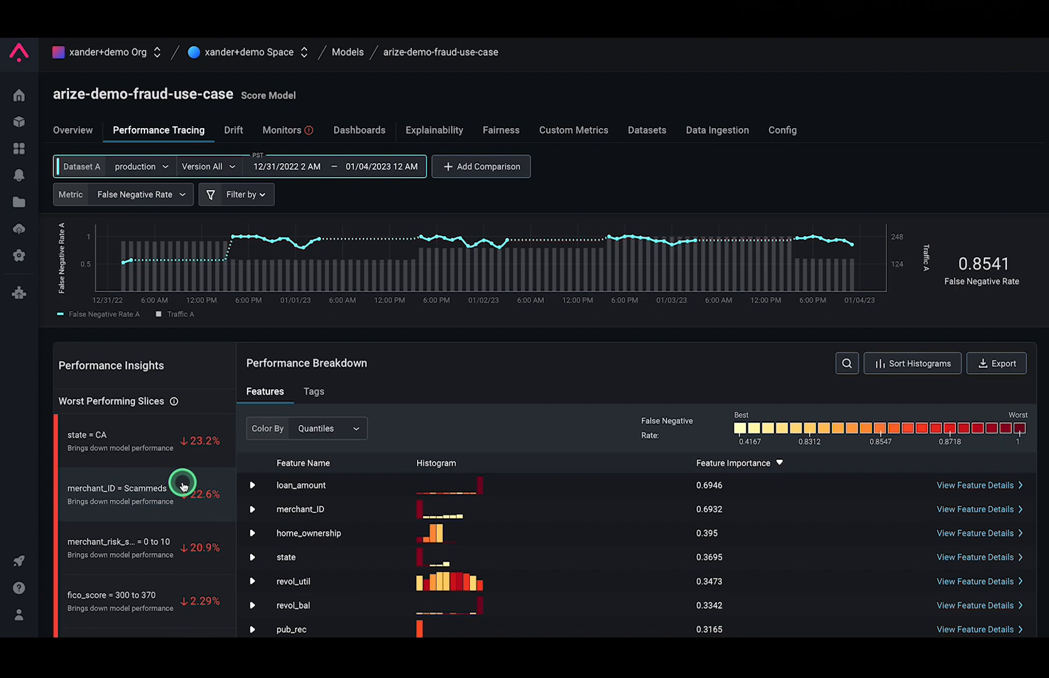
Inspect the worst-performing slice merchant_ID = Scammeds in the performance breakdown histogram
left_click(200, 492)
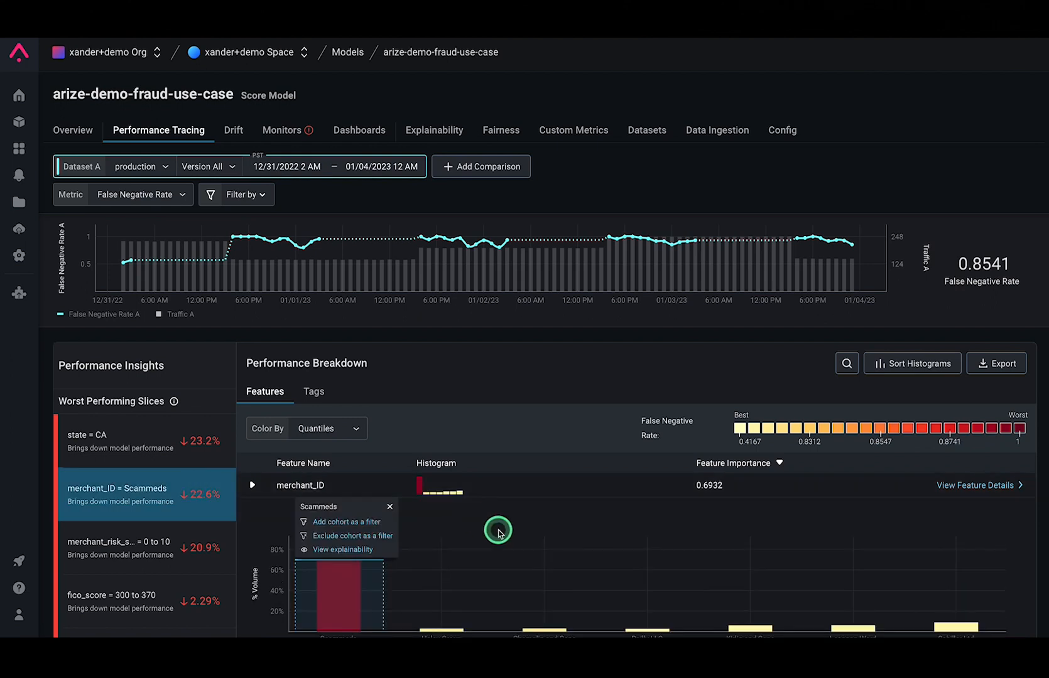
scroll(497, 530, "down", 3)
left_click(333, 507)
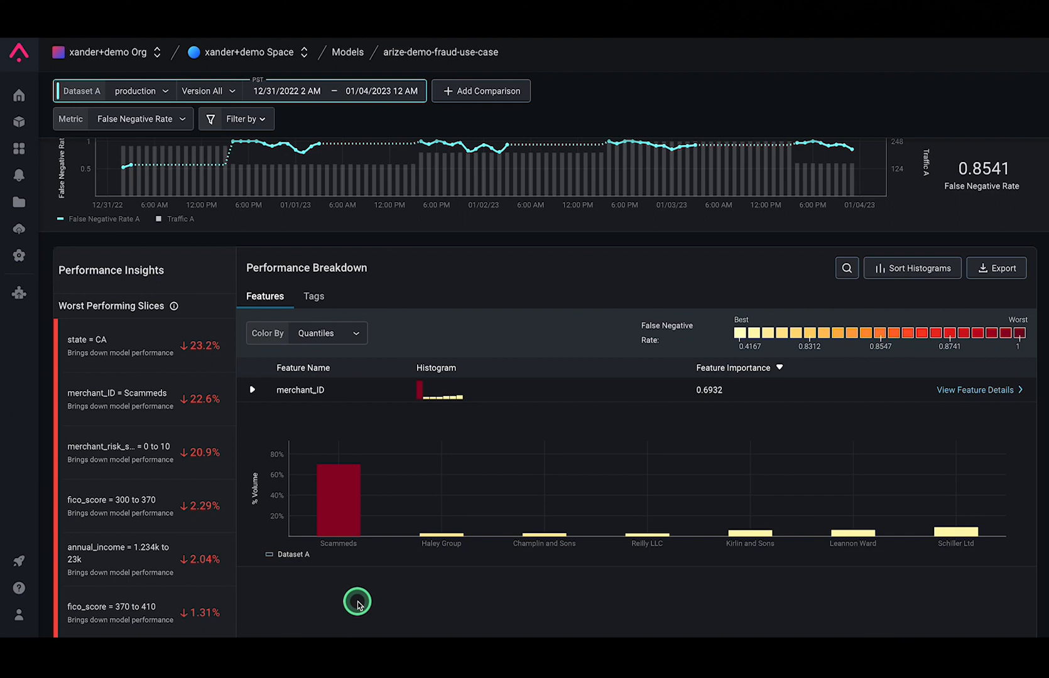
mouse_move(351, 518)
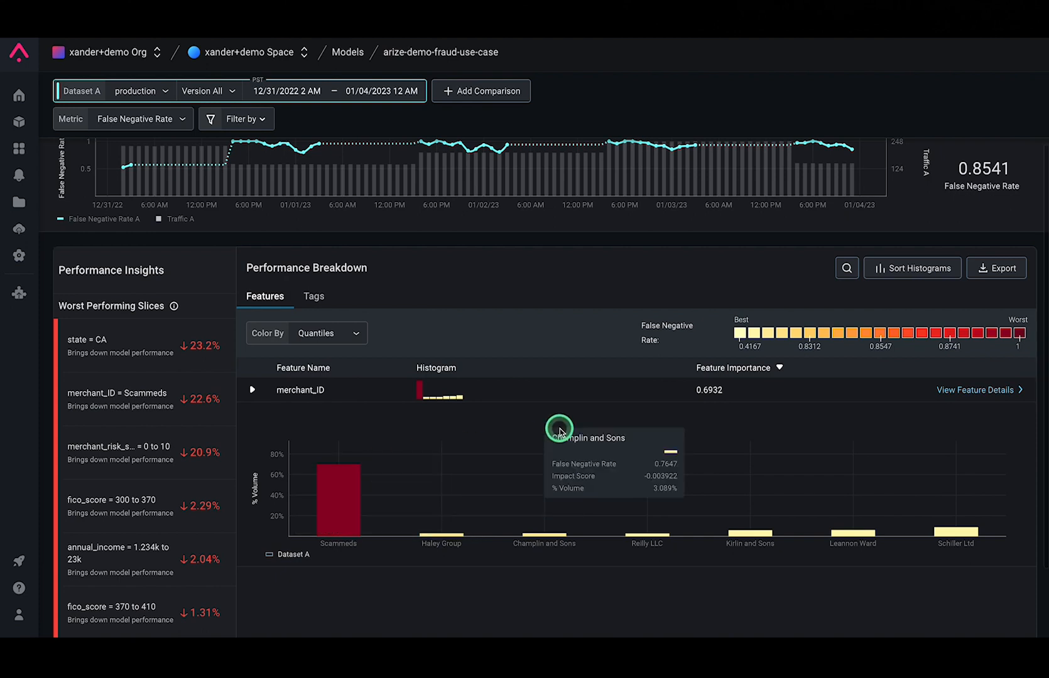
Add a comparison dataset to the performance tracing and set Dataset B to training
scroll(558, 428, "up", 2)
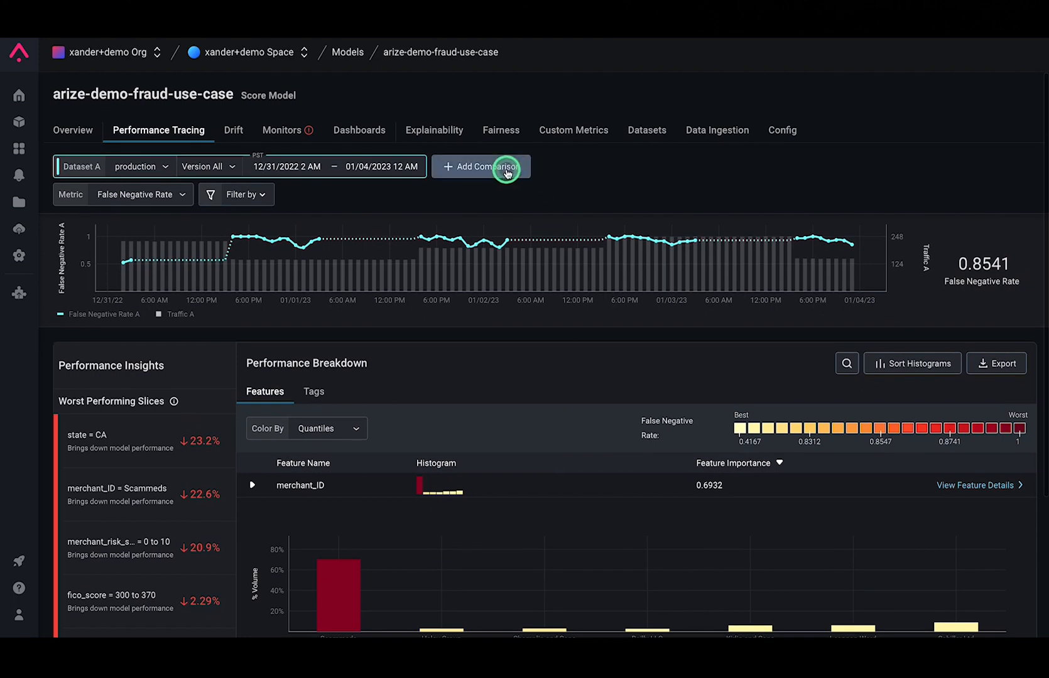
left_click(506, 168)
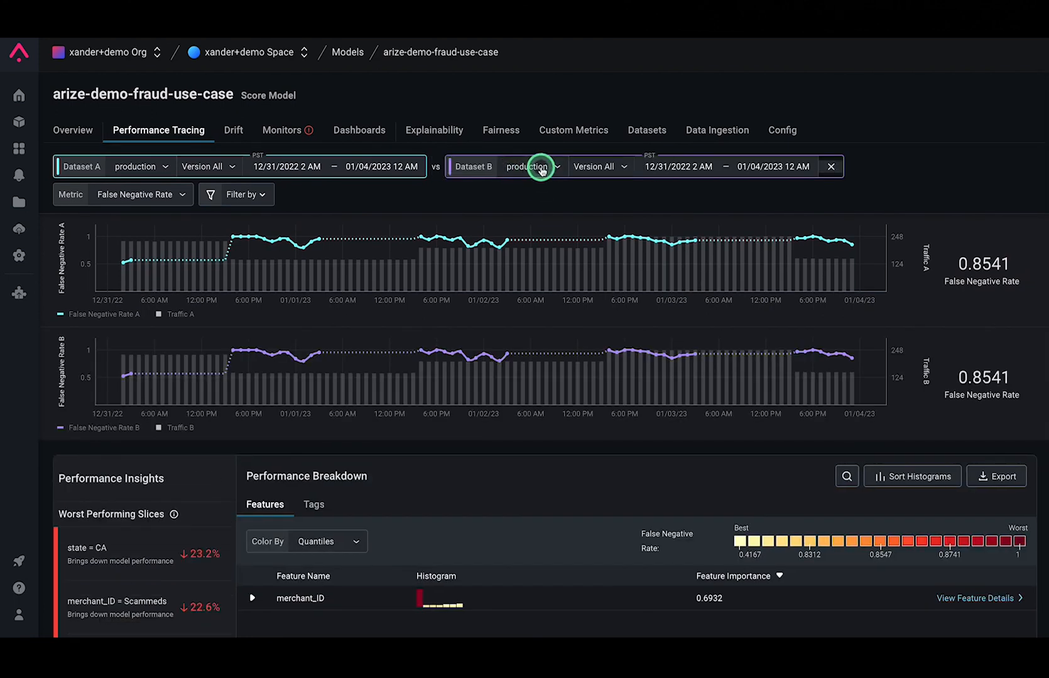
left_click(540, 168)
left_click(510, 238)
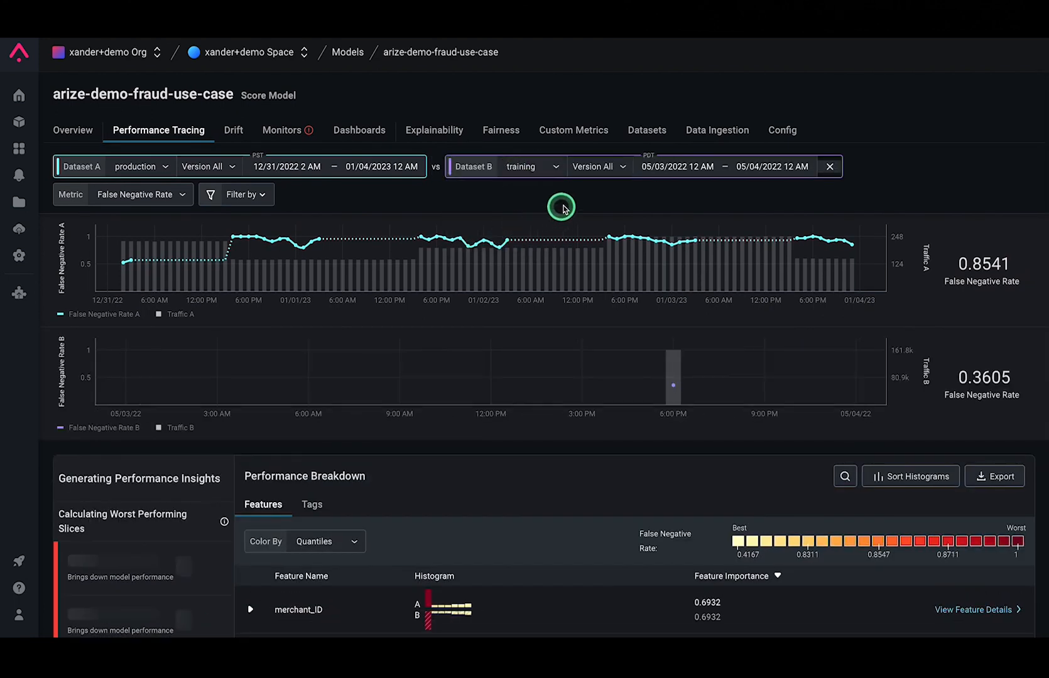
Open the merchant_ID feature details and examine its distribution comparison for 12/31/2022 10:00 PM, including the Scammeds merchant
scroll(568, 203, "down", 5)
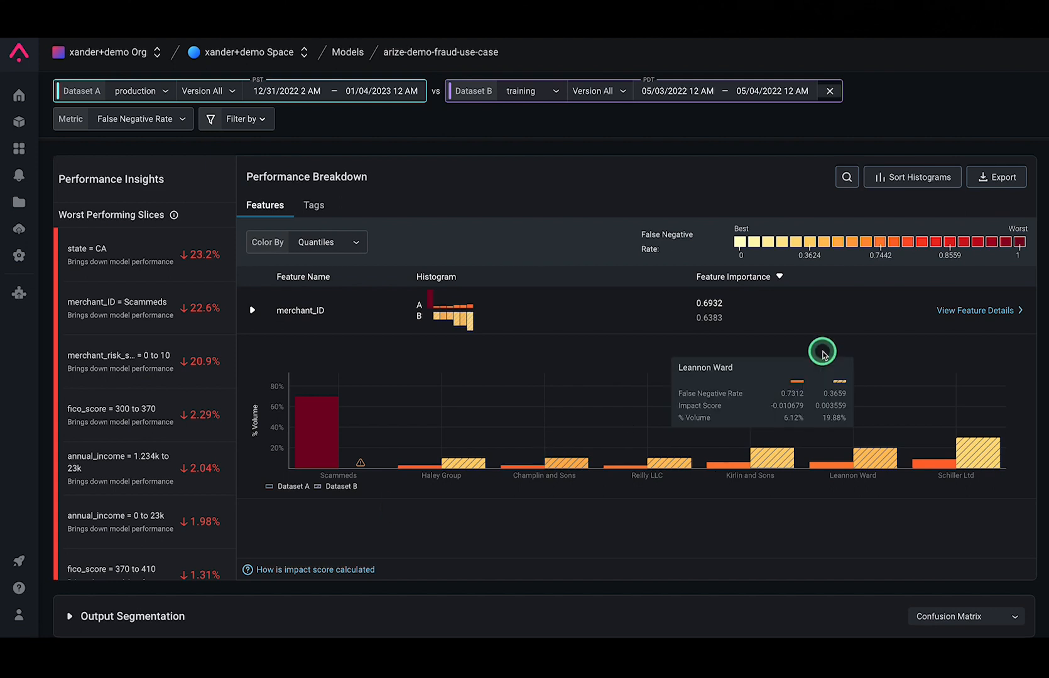
left_click(961, 313)
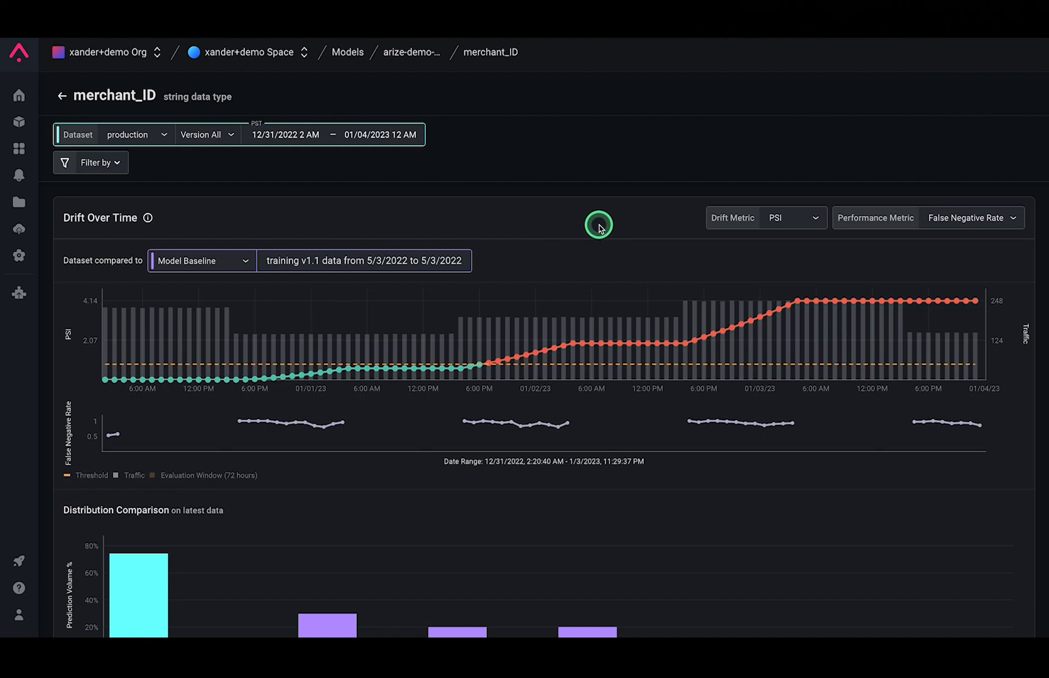
left_click(293, 377)
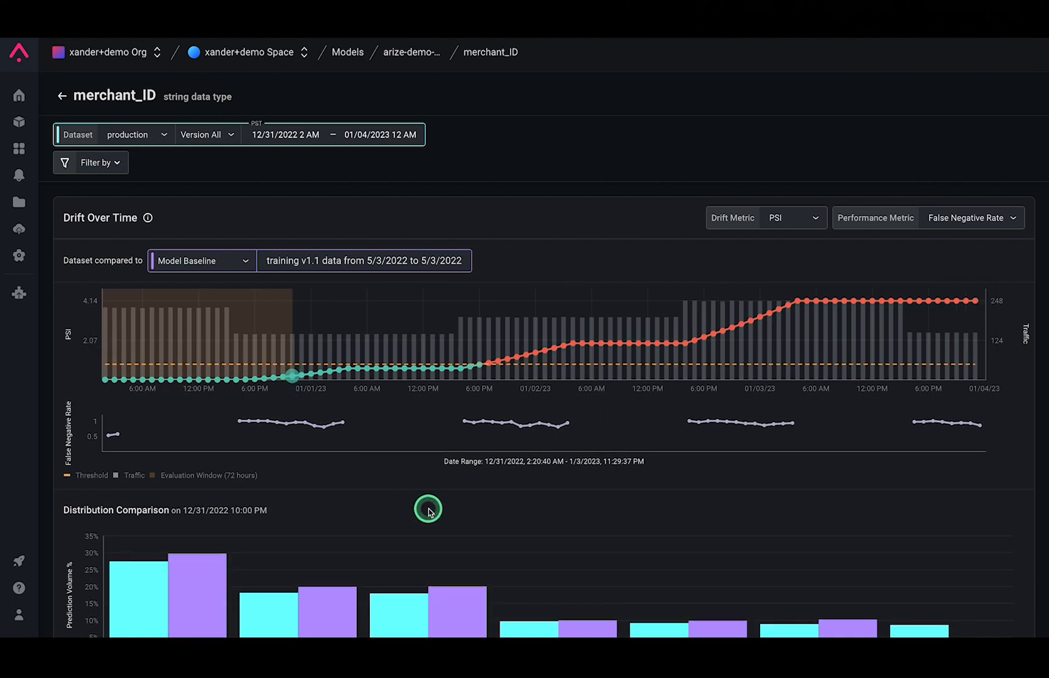
scroll(428, 510, "down", 3)
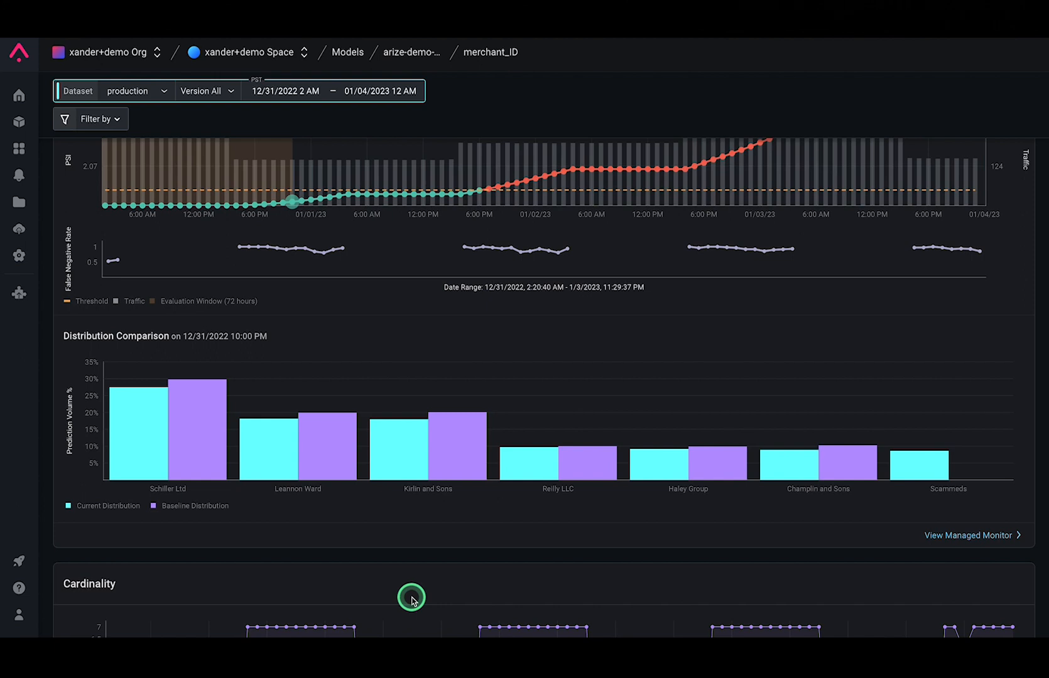
mouse_move(953, 431)
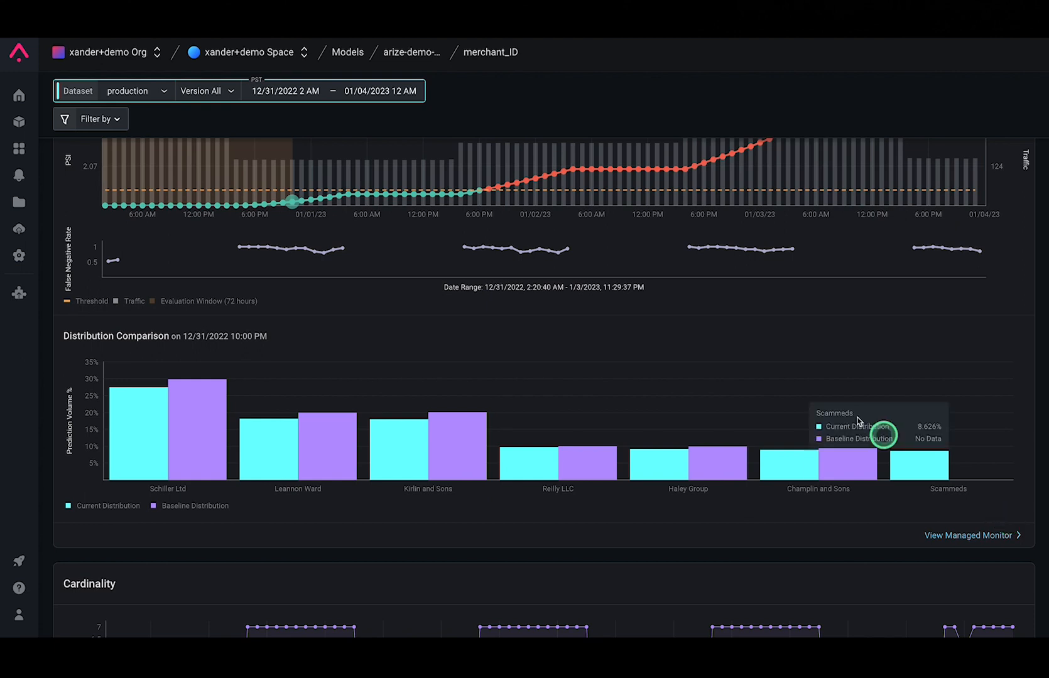
Examine the merchant_ID distribution comparison for the drift point at 1/3/2023 4:00 AM
scroll(653, 309, "up", 2)
mouse_move(802, 242)
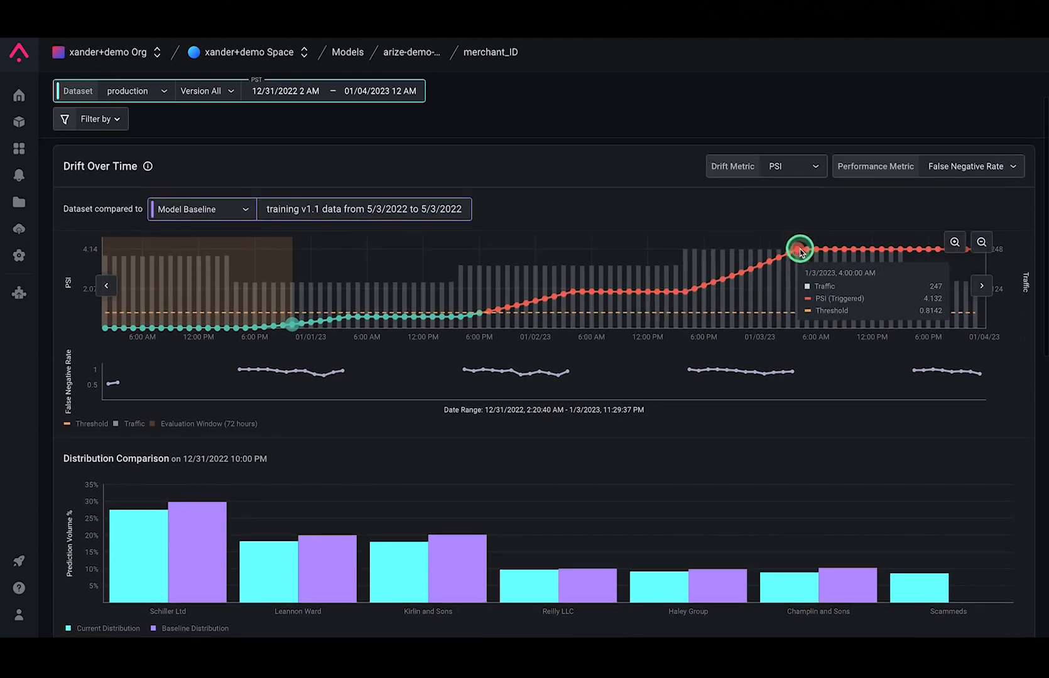
left_click(799, 250)
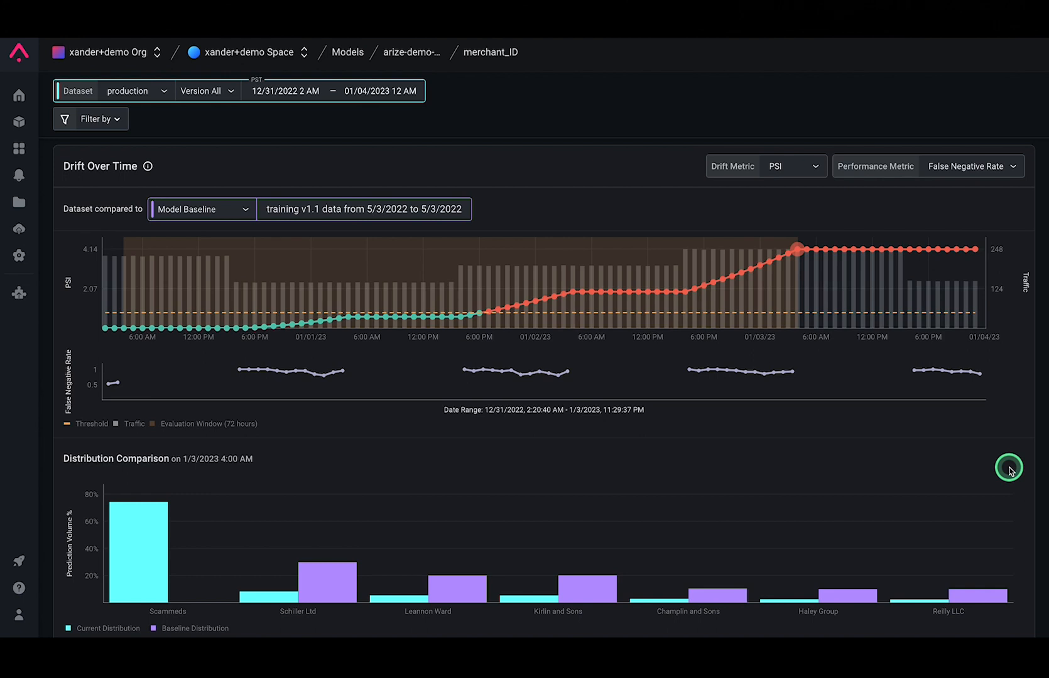
scroll(1009, 470, "down", 3)
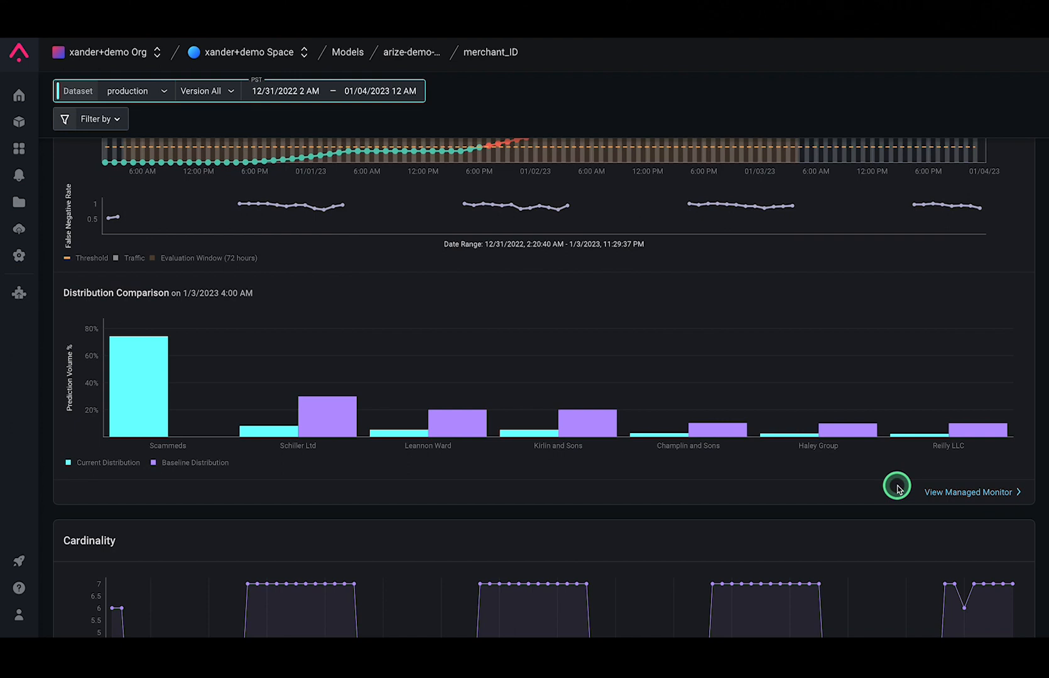
scroll(452, 306, "up", 3)
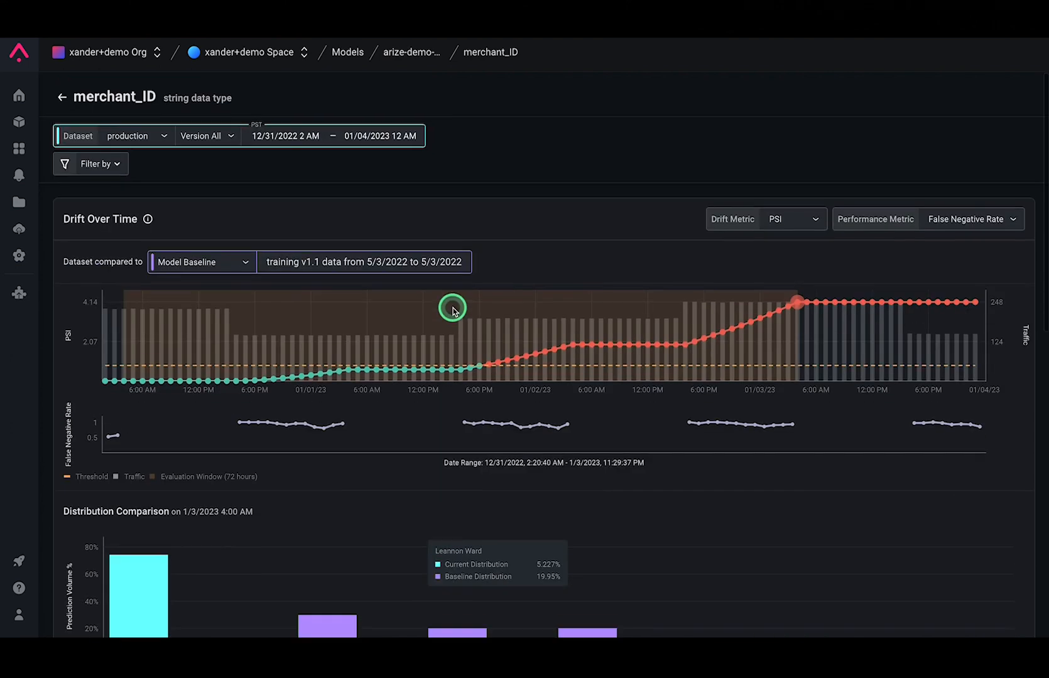
Return to the fraud model, show its explainability and add a comparison dataset to the feature importance chart
left_click(409, 51)
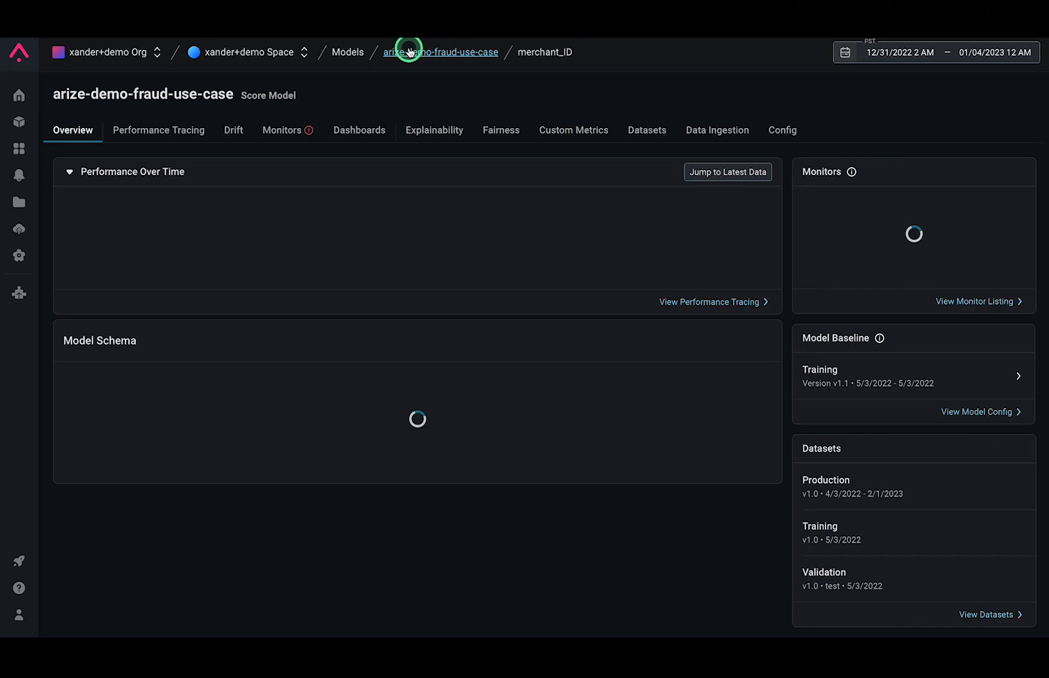
left_click(426, 129)
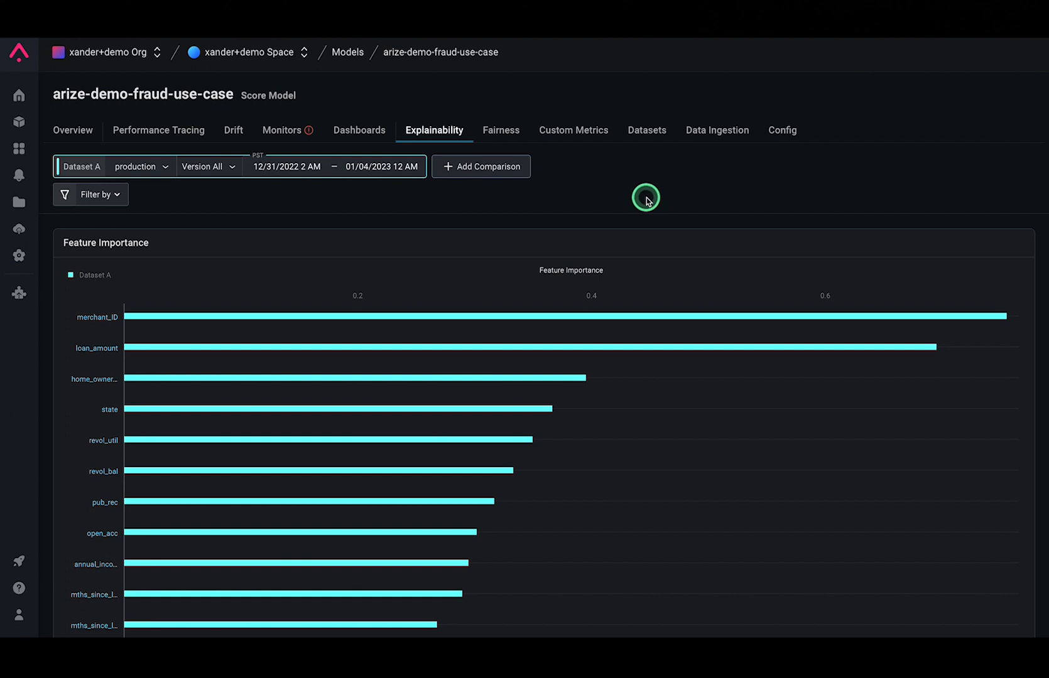
left_click(504, 166)
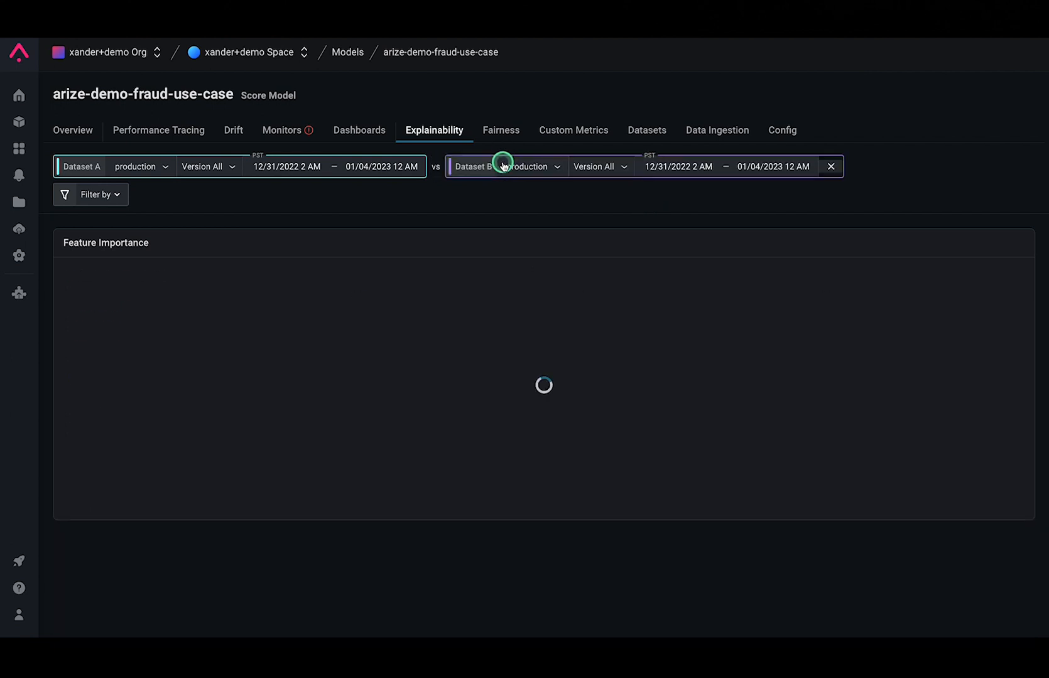
Filter Dataset A of the feature importance chart to records whose merchant_ID feature is not equal to Scammeds
left_click(114, 196)
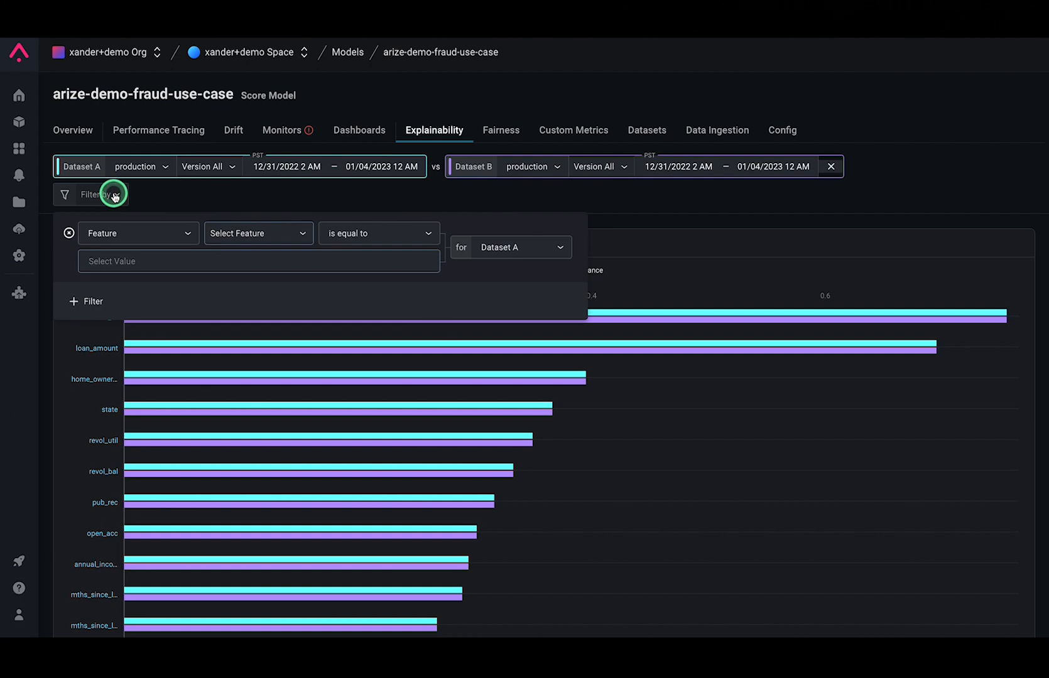
left_click(357, 236)
left_click(363, 284)
left_click(270, 233)
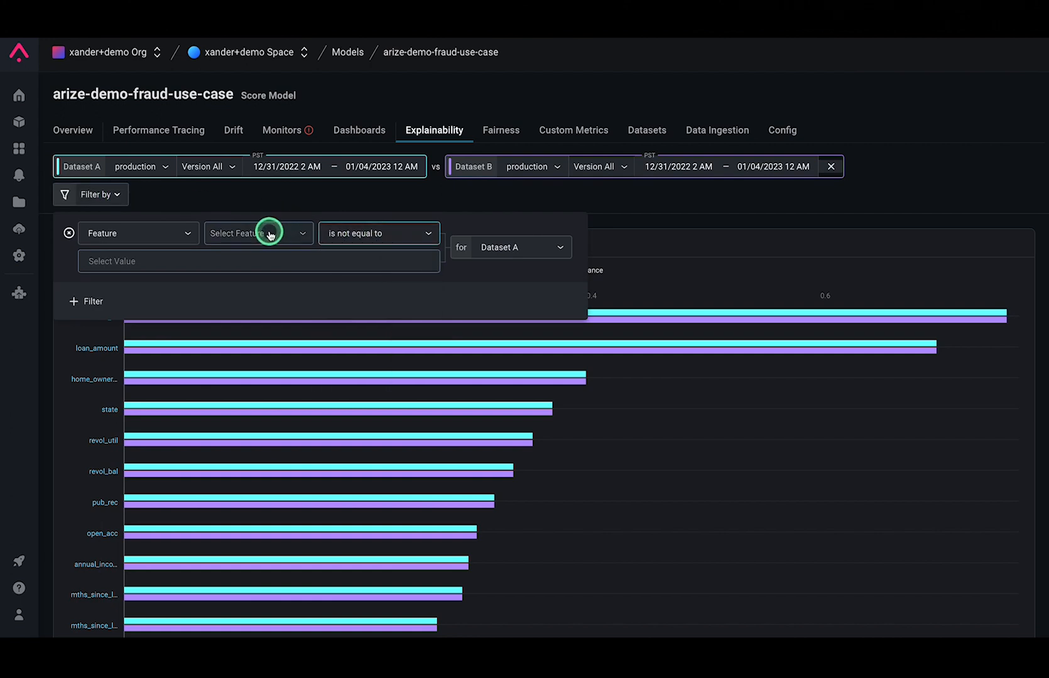
type("merchant")
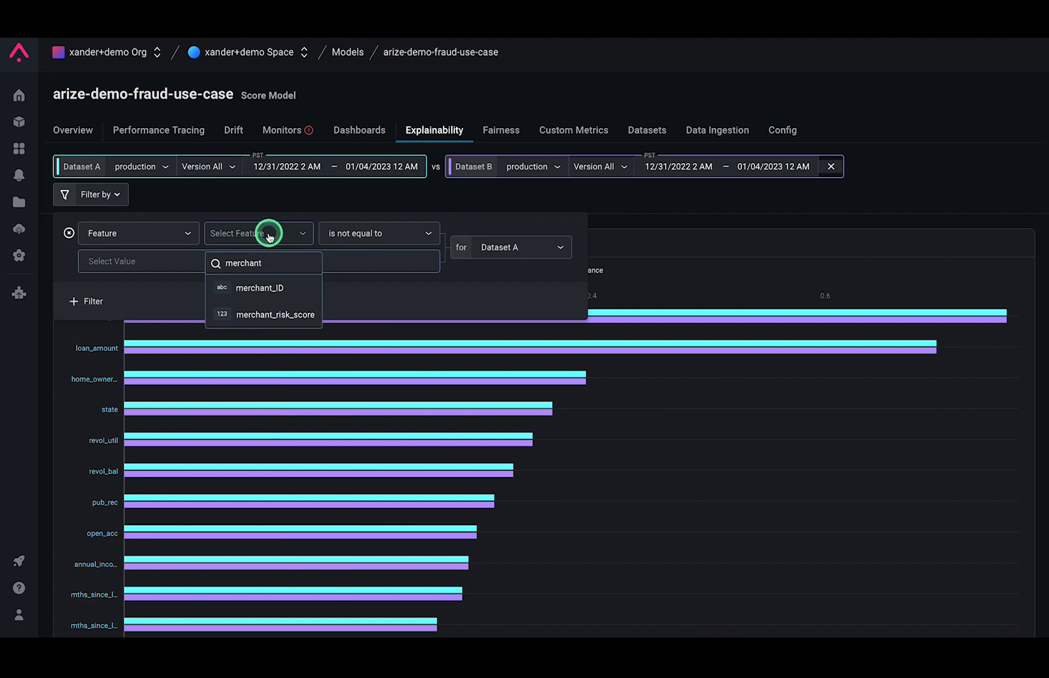
left_click(266, 288)
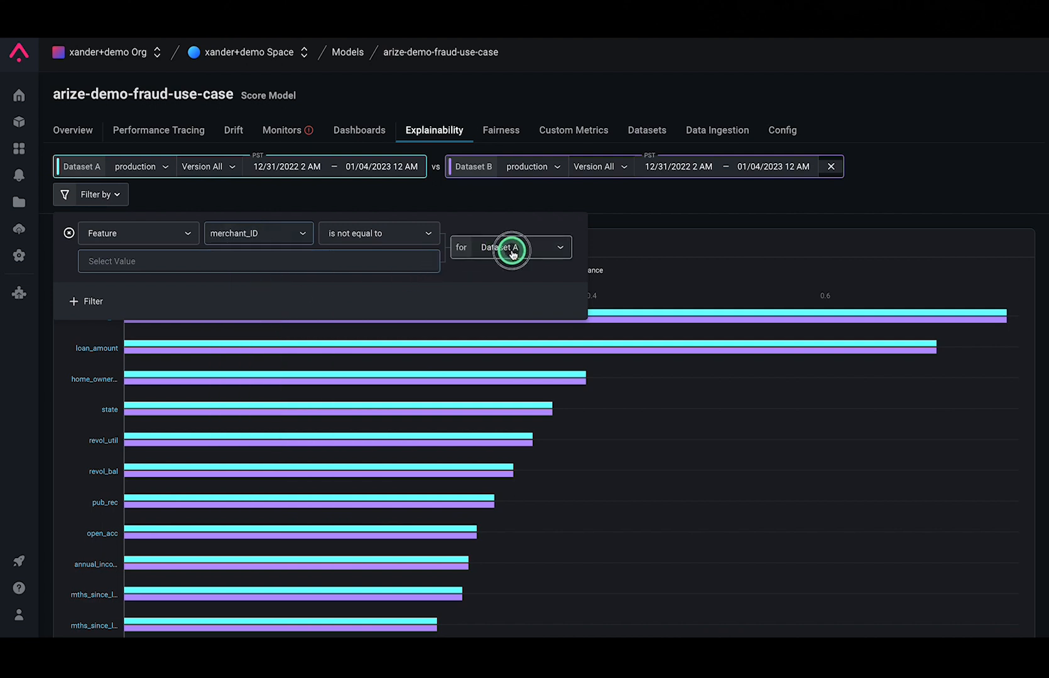
left_click(480, 250)
left_click(322, 251)
left_click(293, 264)
type("Scamme")
left_click(287, 292)
left_click(488, 287)
Add a second filter for Dataset B where the merchant_ID feature is equal to Scammeds
left_click(96, 321)
left_click(249, 322)
type("merchant")
left_click(273, 377)
left_click(476, 338)
left_click(496, 380)
left_click(379, 354)
type("Scam")
left_click(351, 384)
left_click(642, 219)
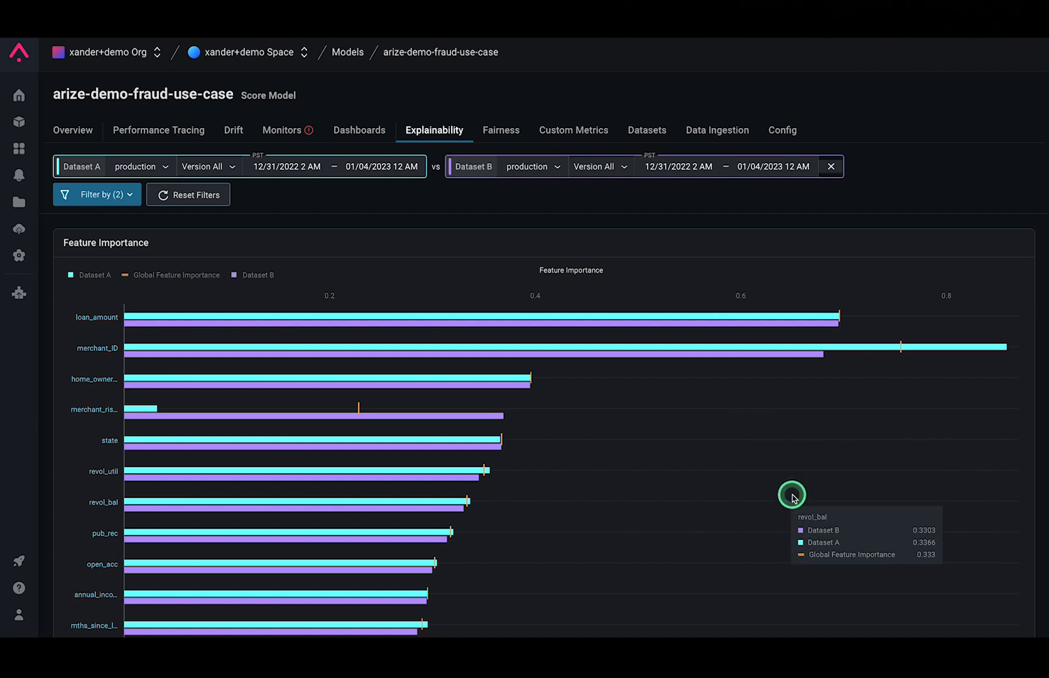
Compare the feature importances of both datasets across all features and open the merchant_risk_score feature details
scroll(792, 497, "down", 3)
scroll(792, 498, "down", 4)
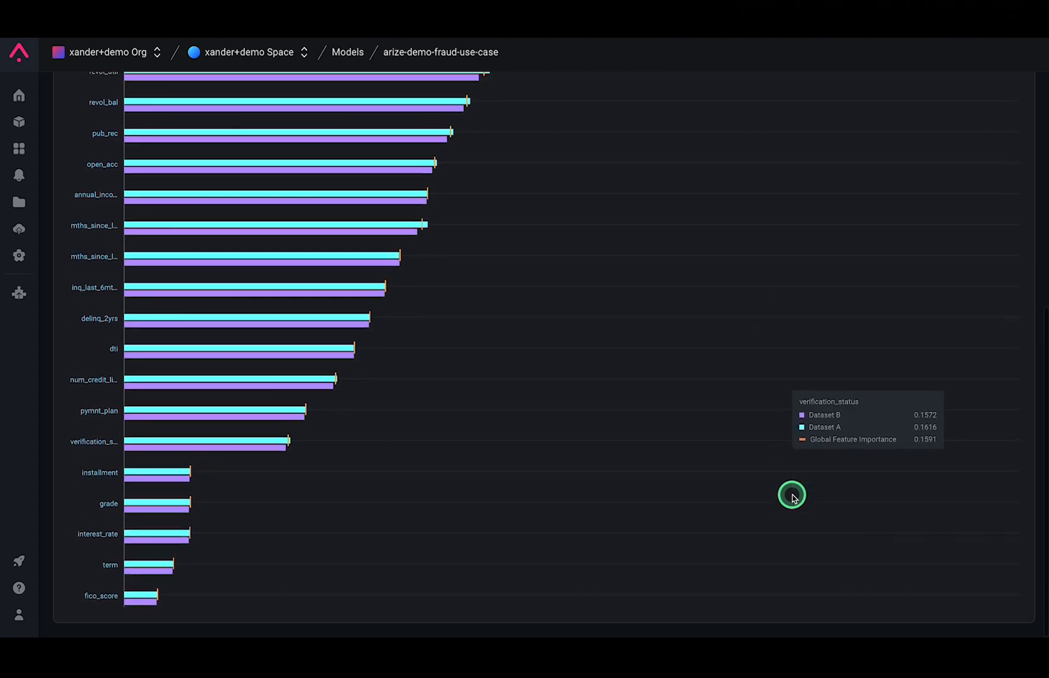
scroll(792, 497, "up", 3)
scroll(791, 497, "up", 3)
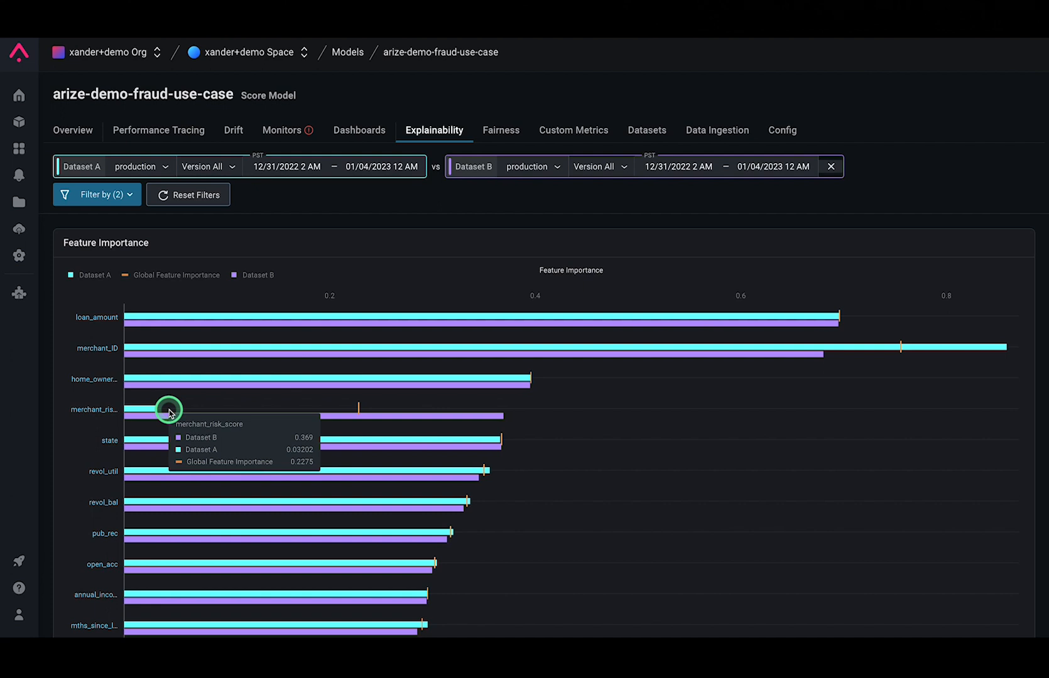
left_click(98, 413)
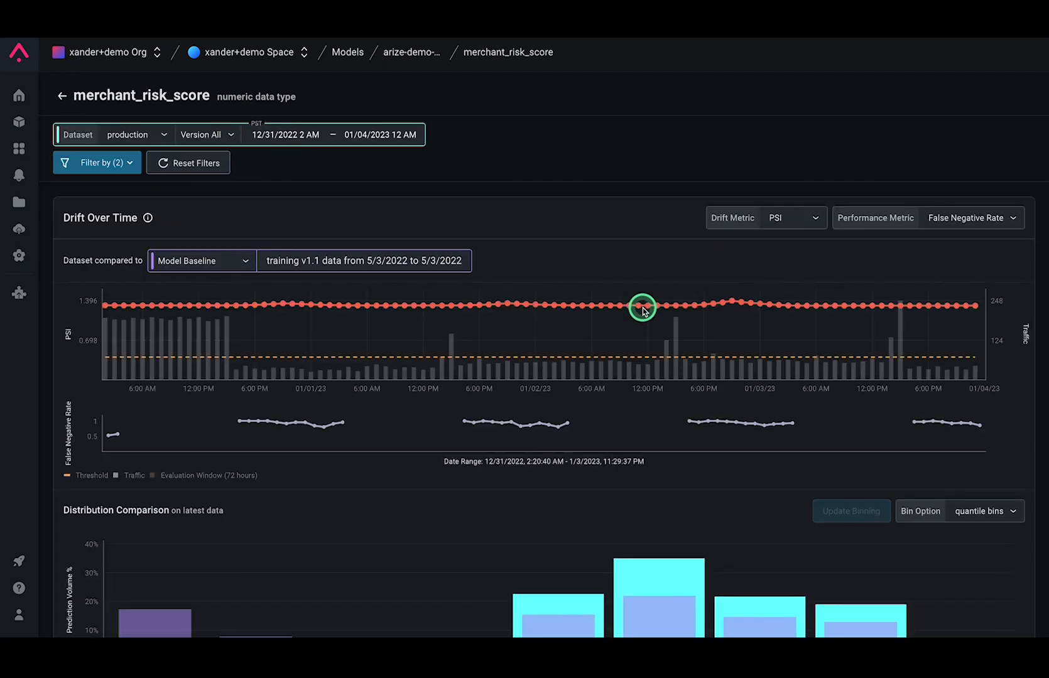
Remove the filter that excludes Scammeds and examine the merchant_risk_score drift, quantiles and percent empty charts
left_click(130, 163)
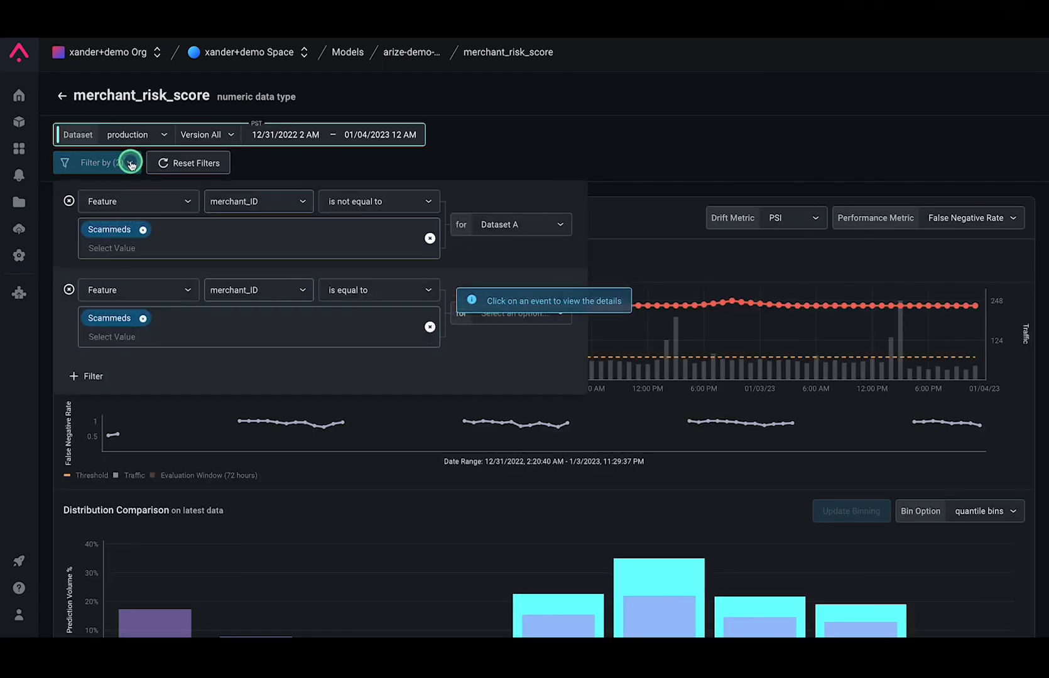
left_click(429, 238)
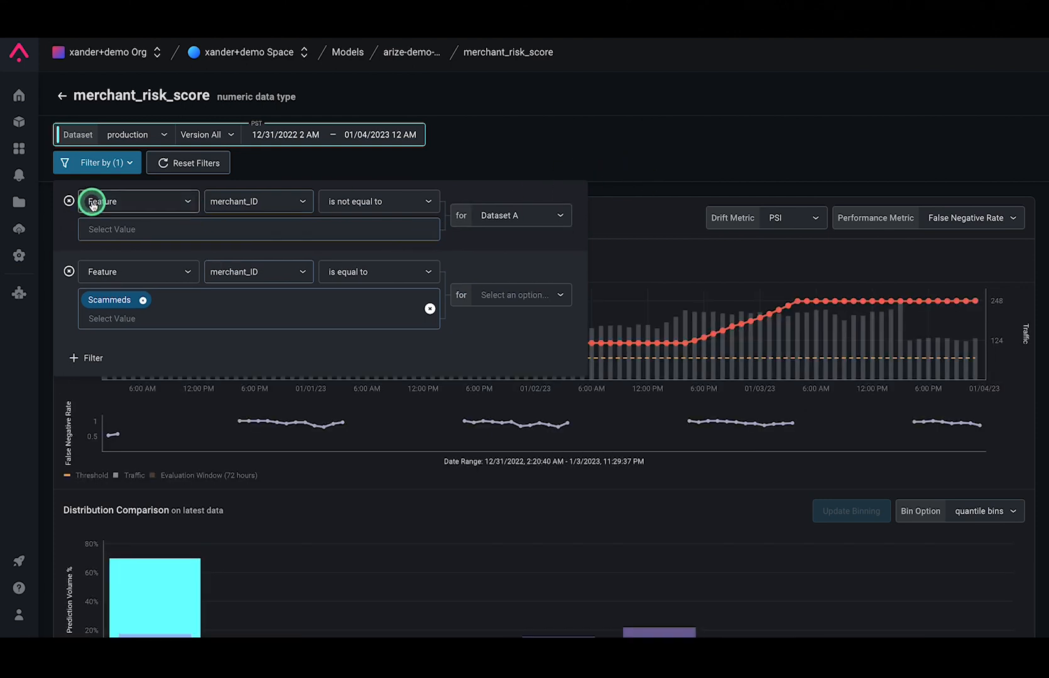
left_click(69, 201)
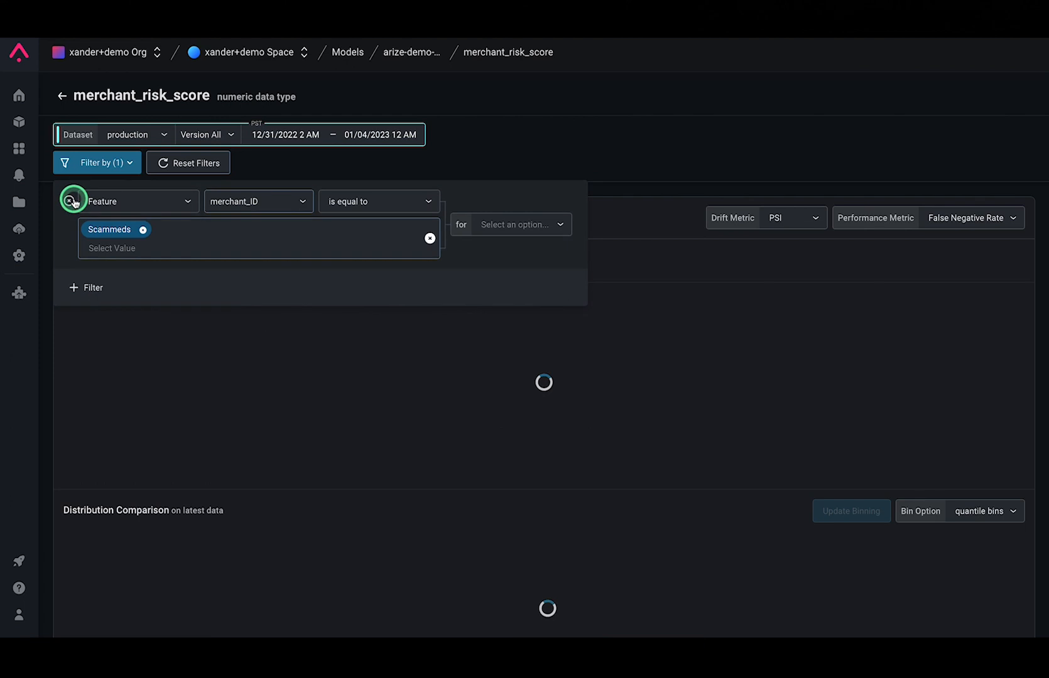
left_click(667, 182)
scroll(644, 221, "down", 10)
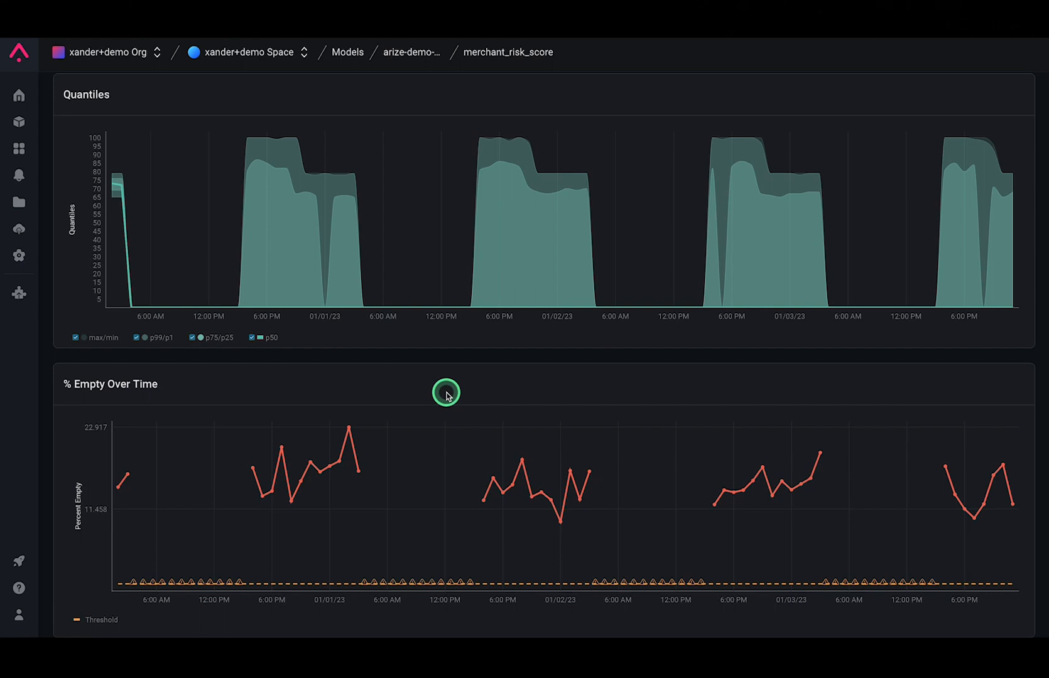
scroll(446, 394, "up", 10)
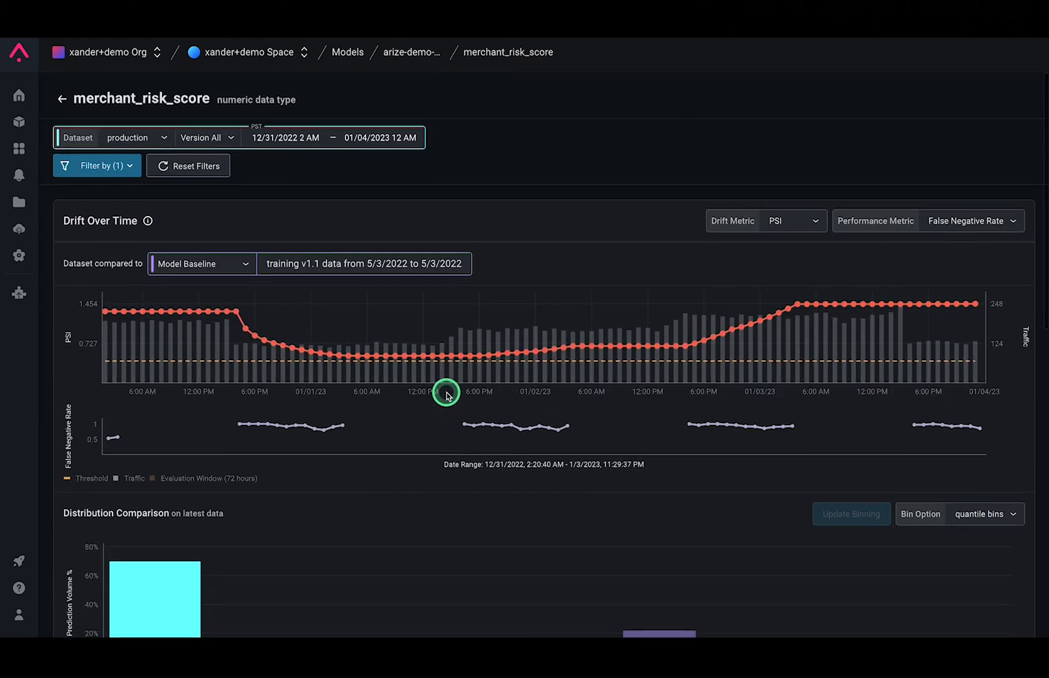
Return to the arize-demo-fraud-use-case model and start a new dashboard from the Feature slices performance template
left_click(346, 53)
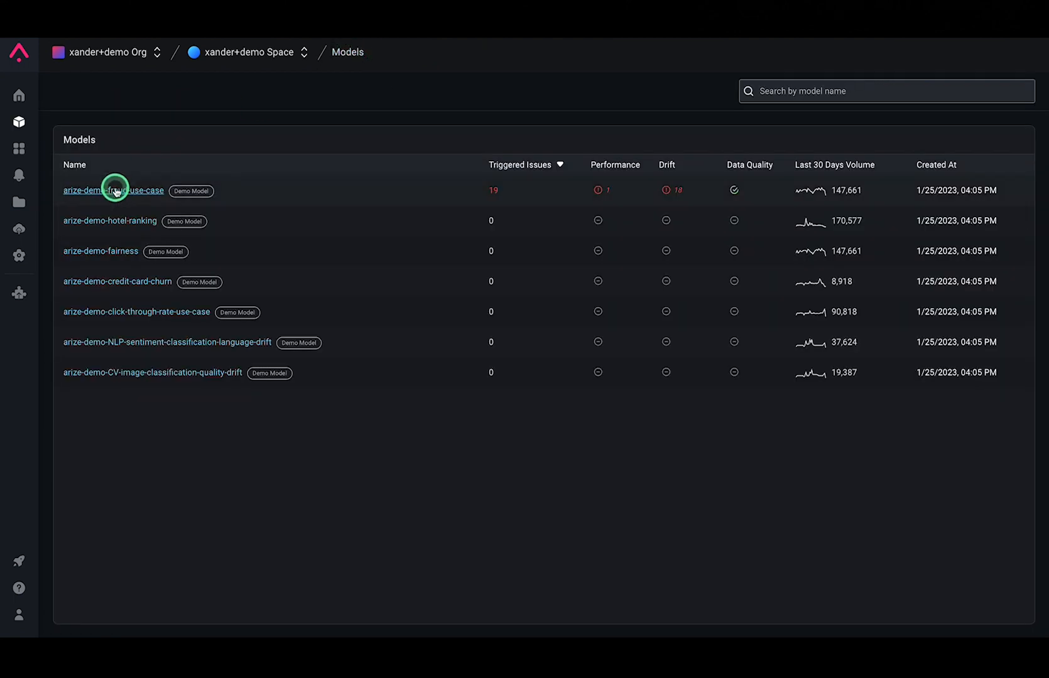
left_click(114, 187)
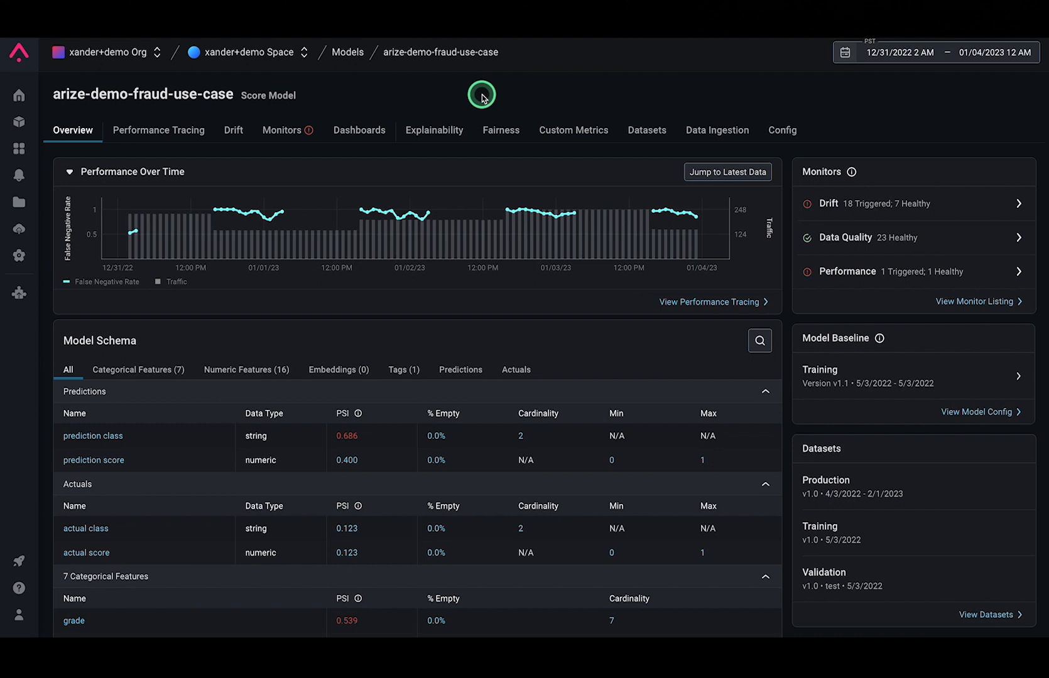
left_click(363, 132)
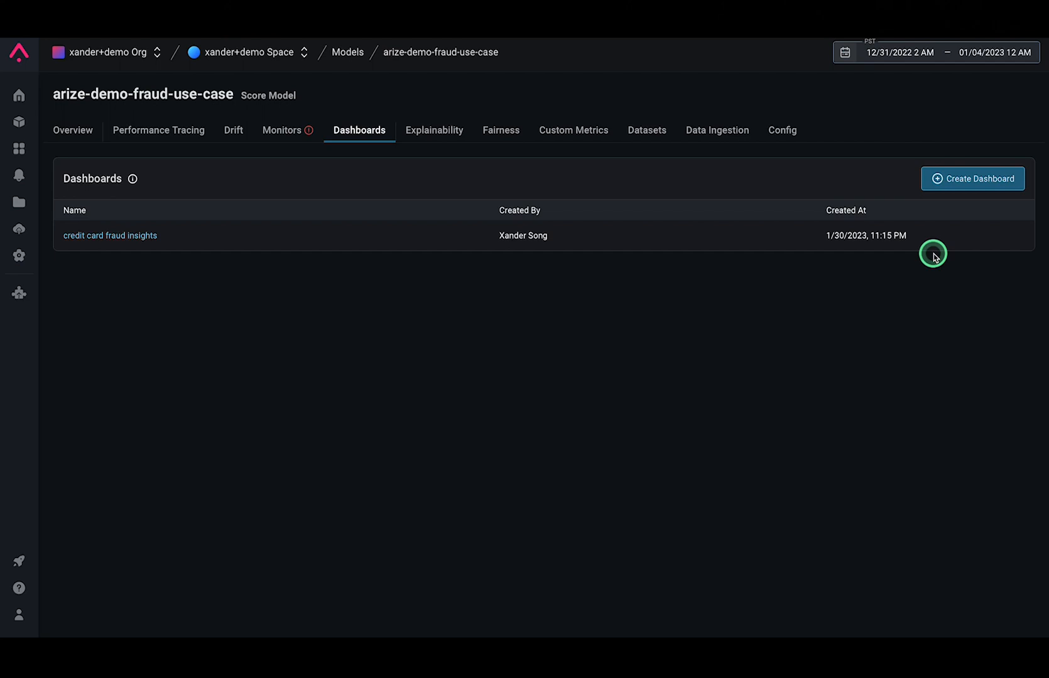
left_click(965, 178)
left_click(521, 299)
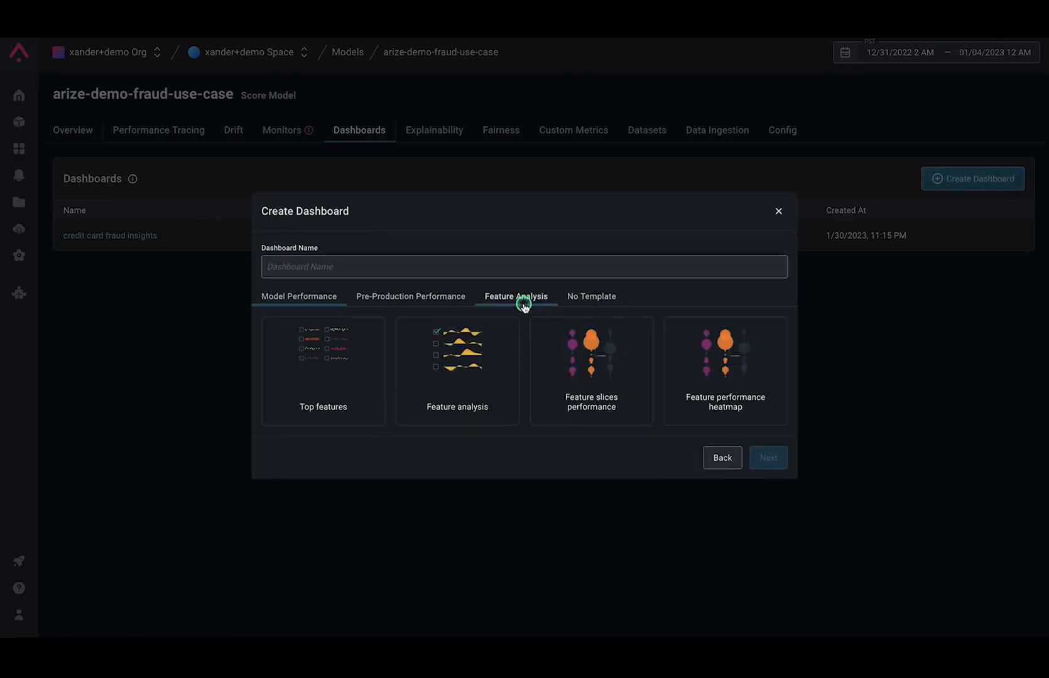
left_click(600, 368)
left_click(768, 457)
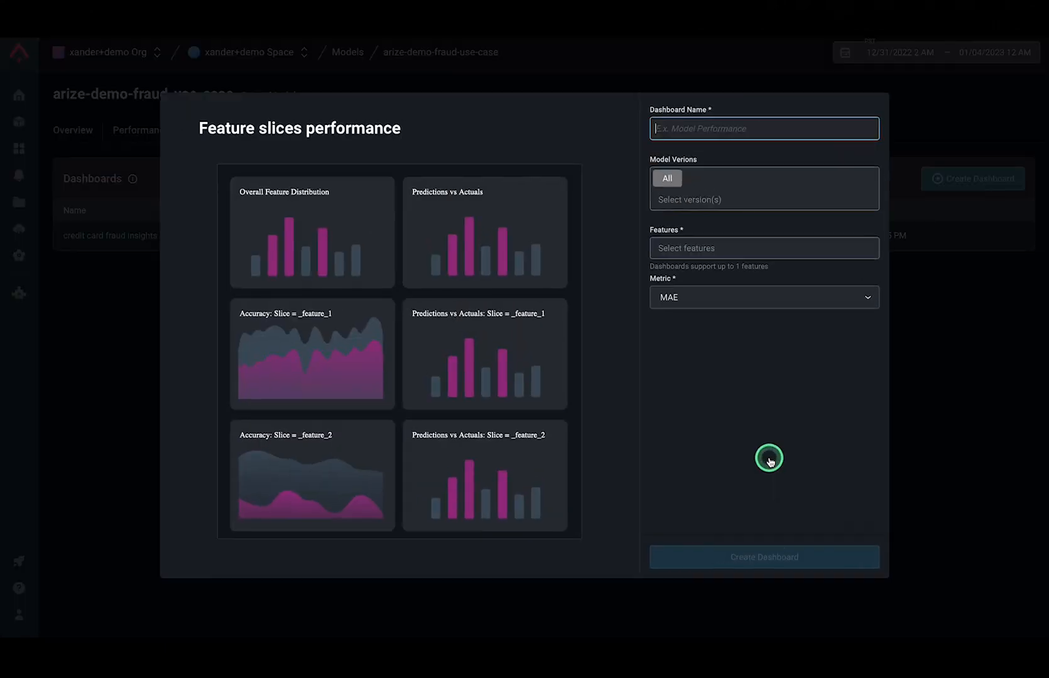
Name the dashboard "merchant risk score and id insights" and set its feature to merchant_ID with the value Scammeds
type("merchant risk sco")
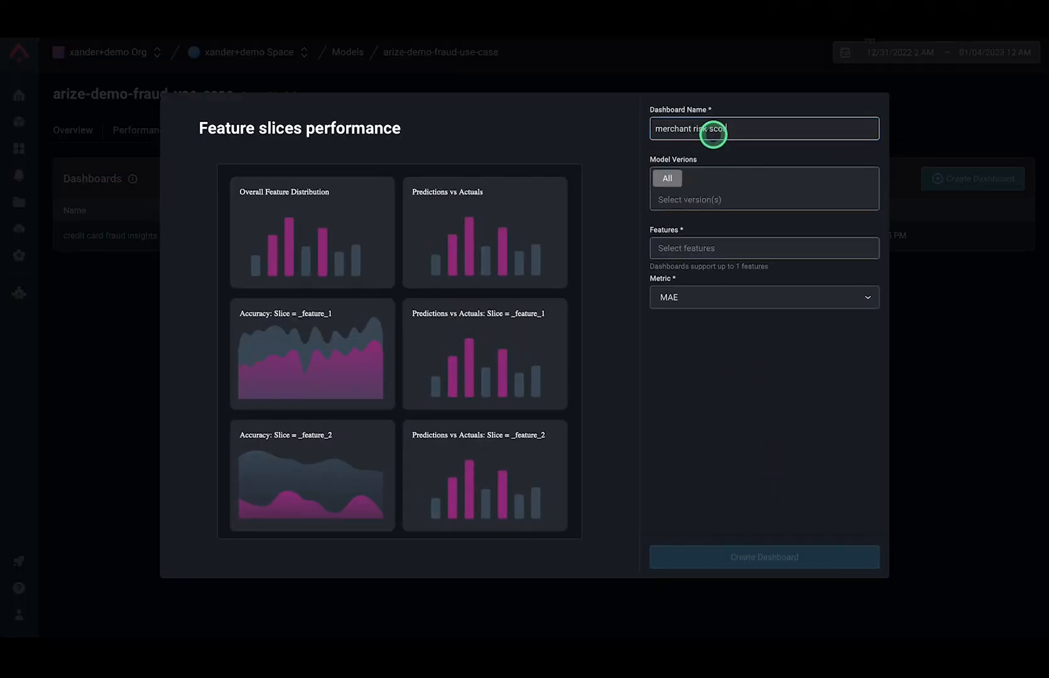
type("re and id insights")
left_click(702, 247)
type("merchant")
left_click(663, 307)
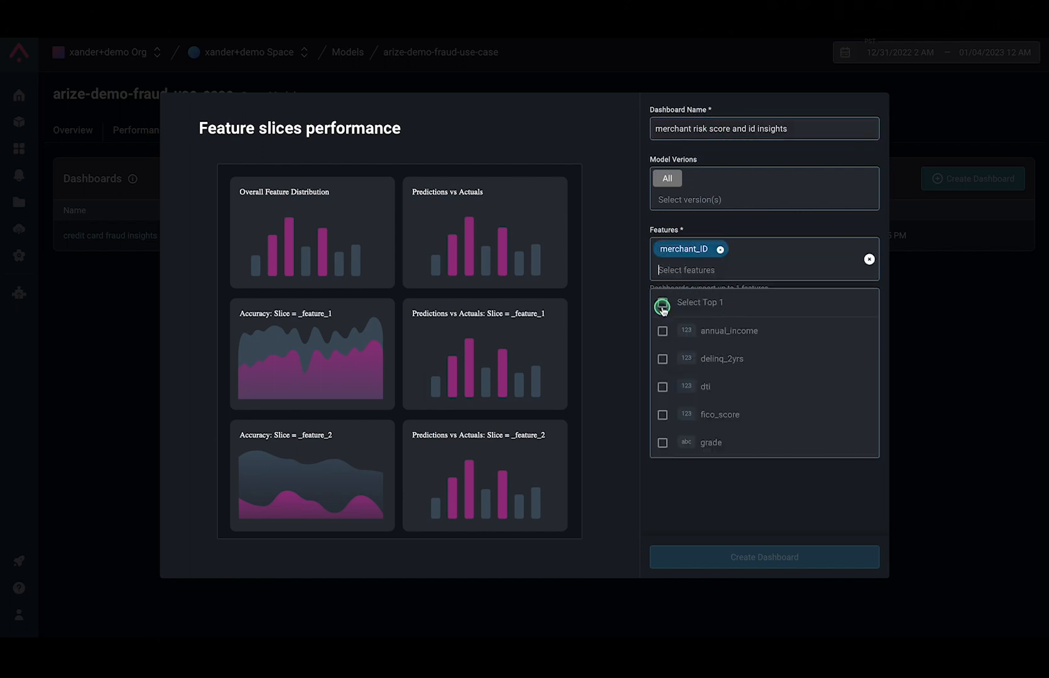
left_click(792, 490)
left_click(689, 314)
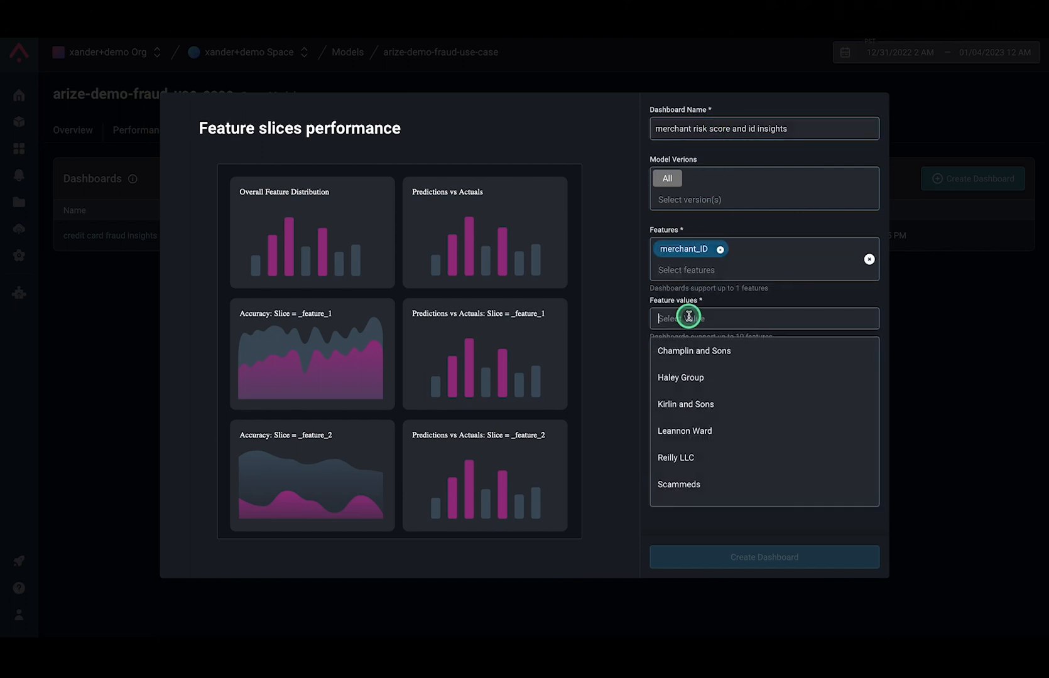
left_click(704, 487)
left_click(633, 484)
Set the dashboard metric to False Negative Rate with class fraud and create the dashboard
left_click(711, 390)
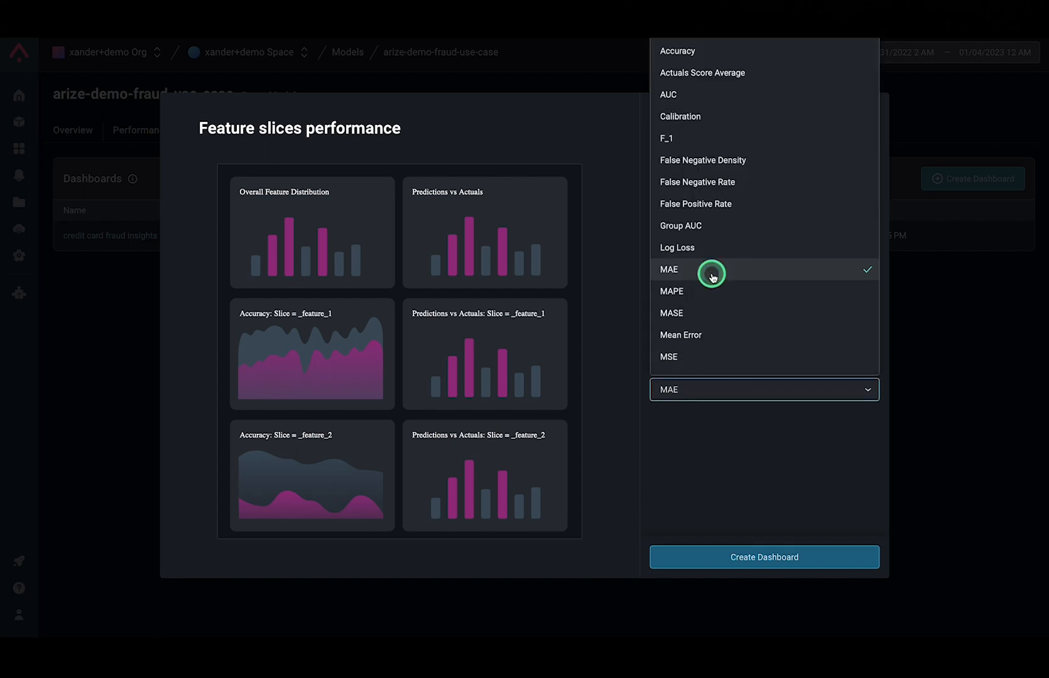
left_click(710, 179)
left_click(756, 439)
left_click(721, 494)
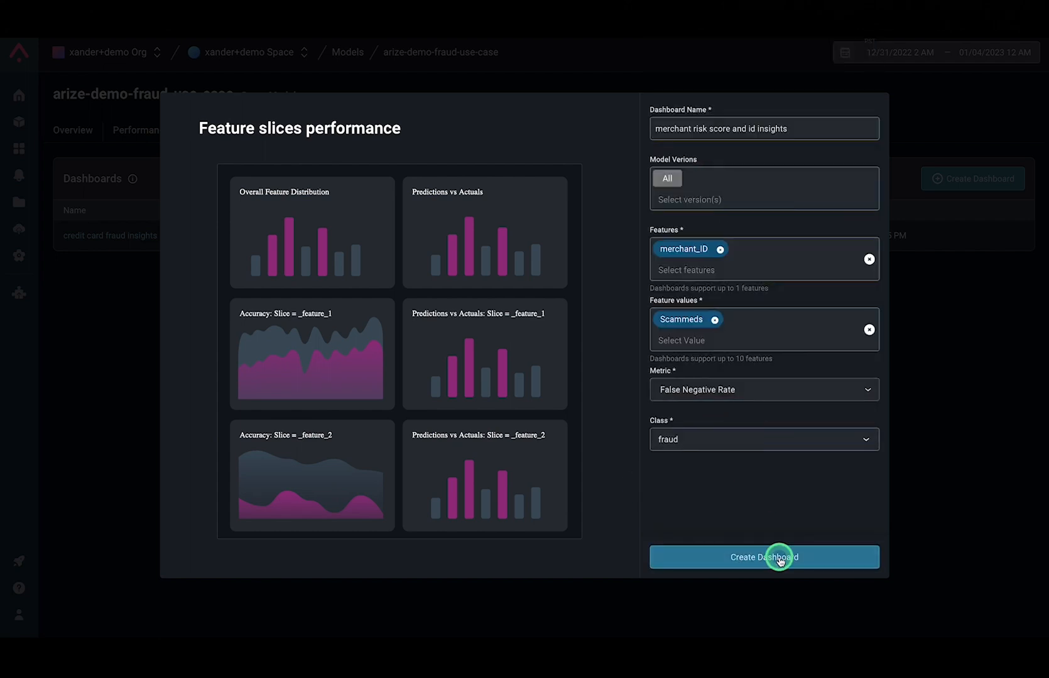
left_click(773, 556)
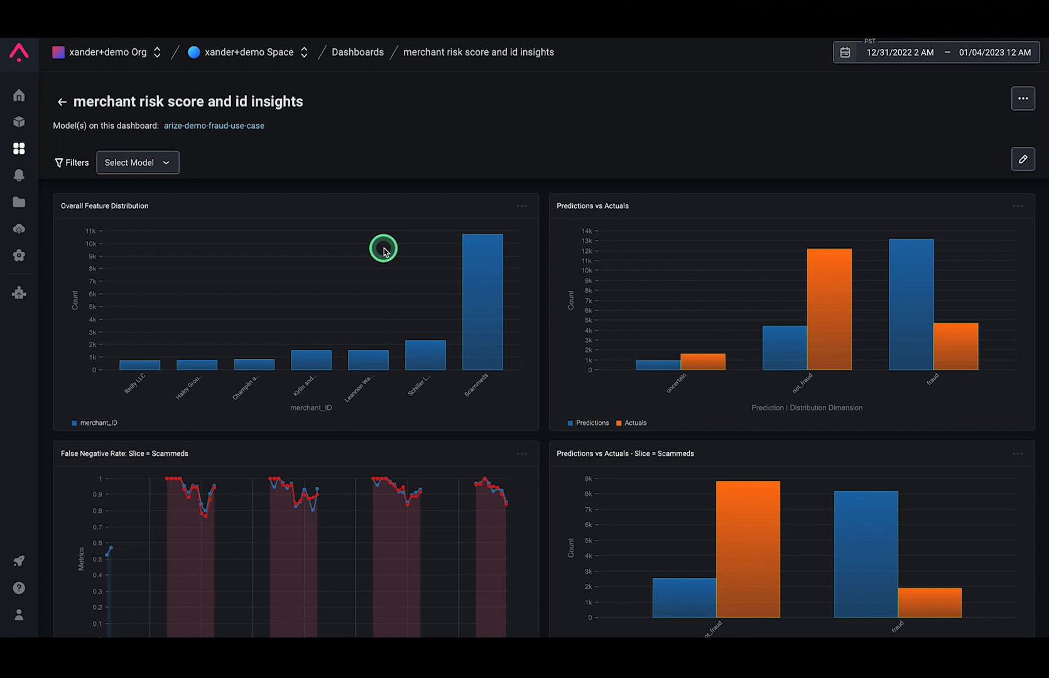
Examine the new dashboard's distribution, predictions vs actuals and Scammeds false negative rate widgets
scroll(383, 250, "down", 5)
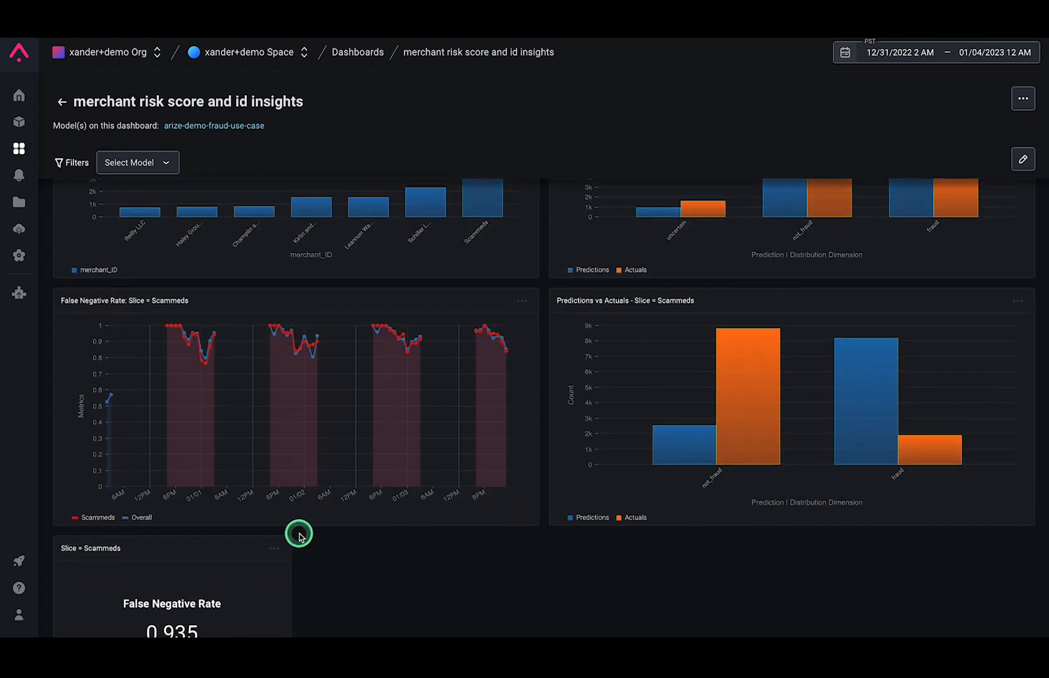
scroll(299, 535, "down", 2)
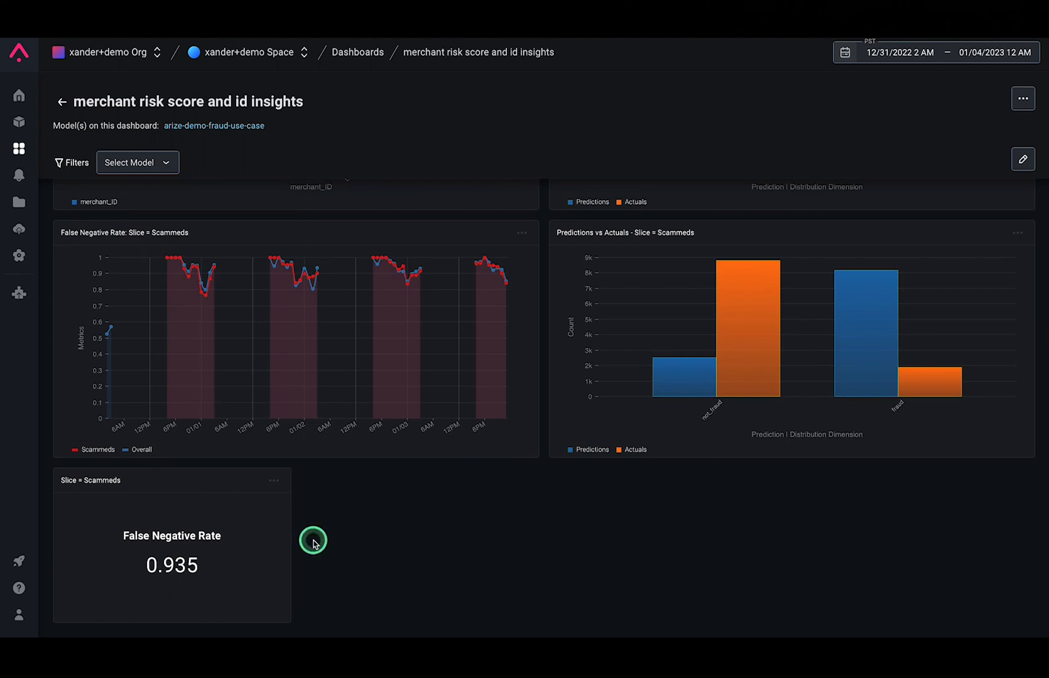
scroll(552, 503, "up", 7)
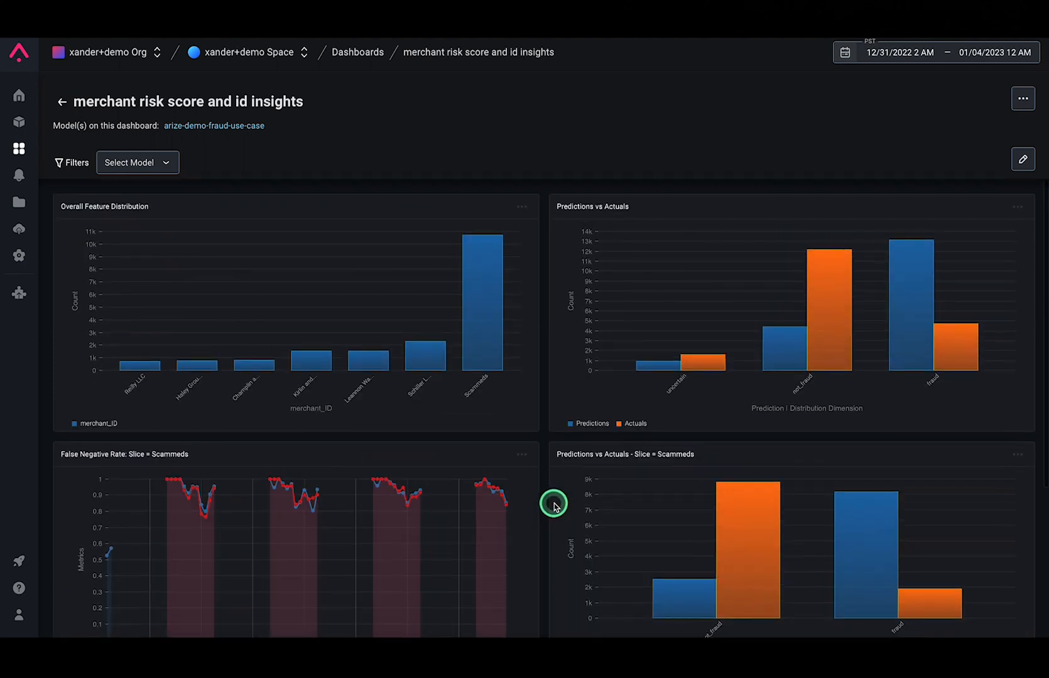
Add a distribution widget beside Overall Feature Distribution and title it "merchant risk score for Scammeds vs other merchants"
left_click(1022, 164)
left_click_drag(195, 207, 552, 277)
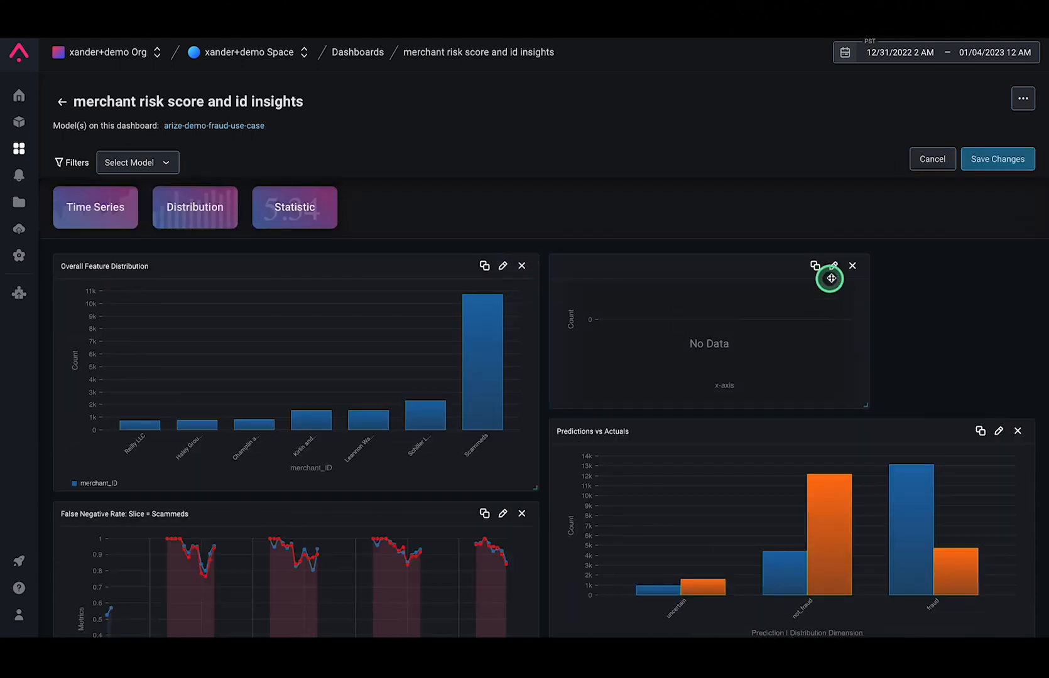
left_click(834, 270)
left_click(850, 130)
type("mer")
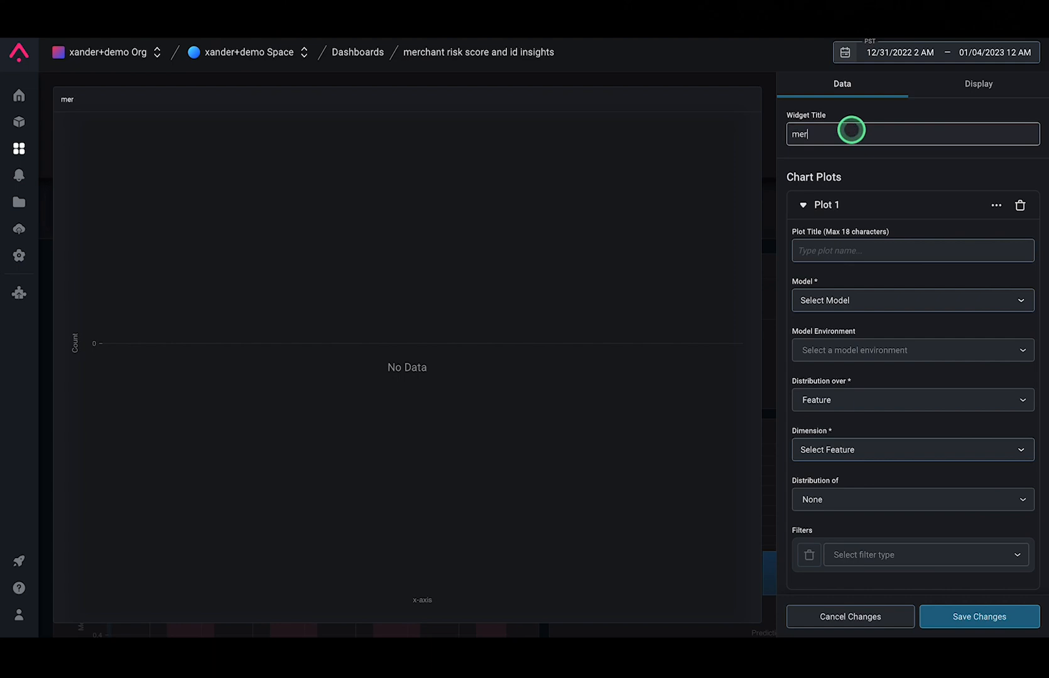
type("chant risk score for Scammeds")
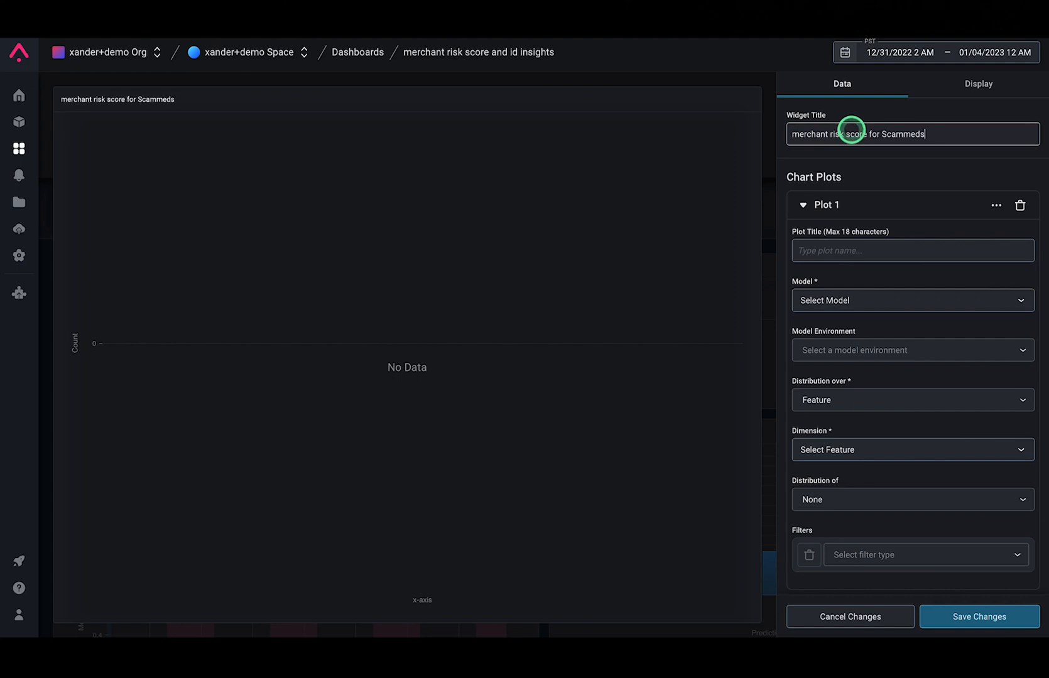
type(" vs other merchants")
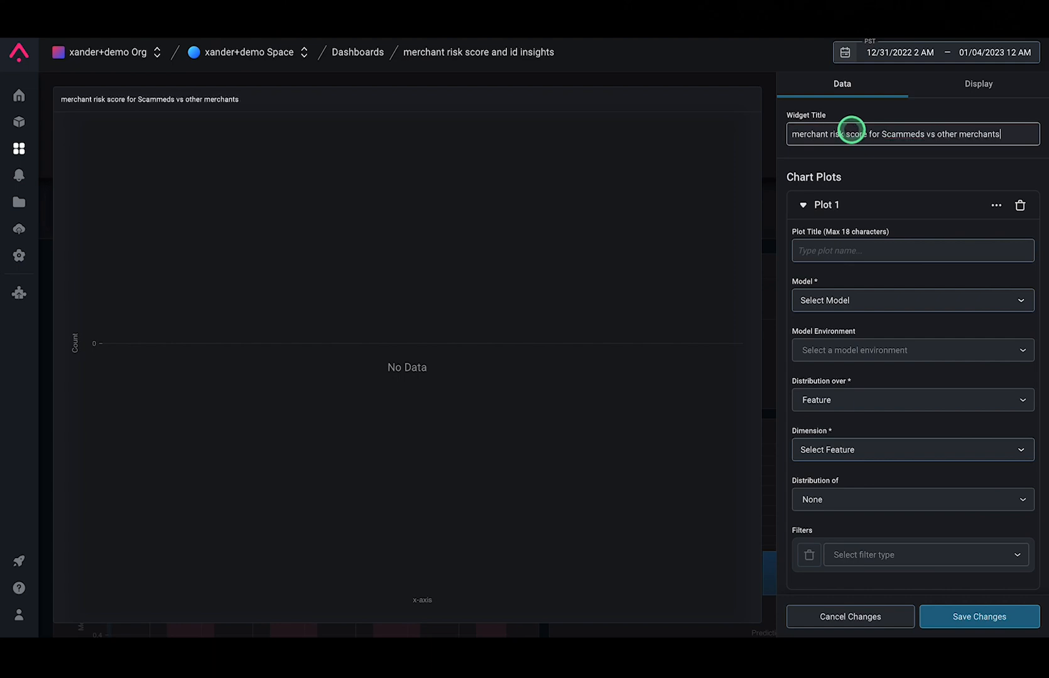
Title the widget's first plot Scammeds and set its model to arize-demo-fraud-use-case in the Production environment
left_click(847, 249)
type("Scammeds")
scroll(843, 317, "down", 1)
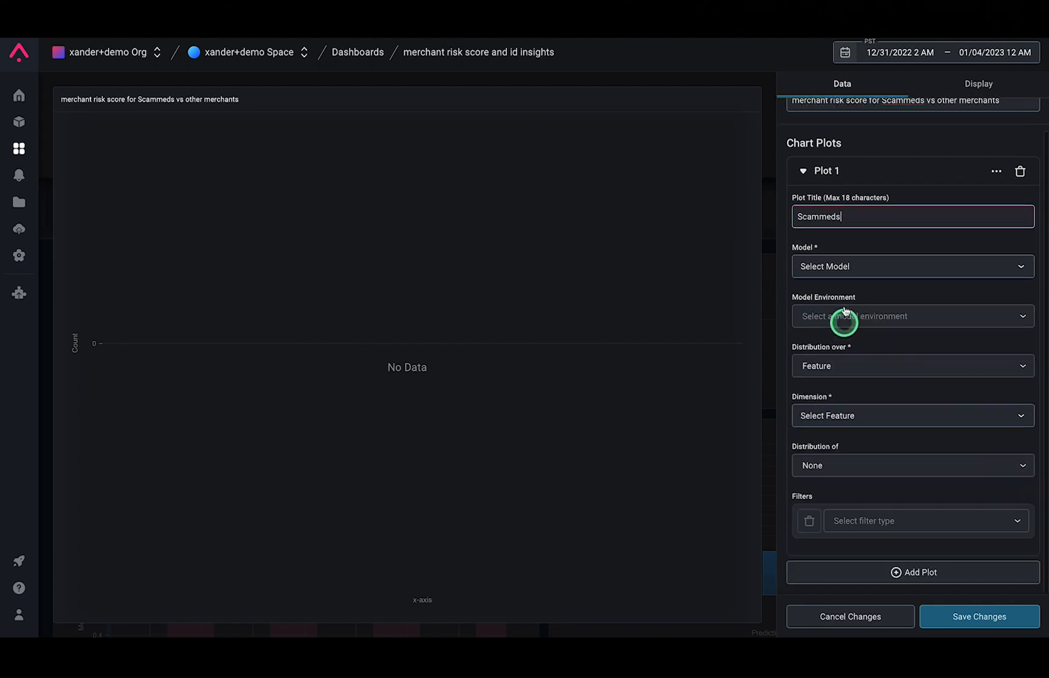
left_click(847, 268)
left_click(855, 481)
left_click(855, 418)
left_click(823, 446)
Set the Scammeds plot's dimension to the merchant_risk_score feature
scroll(839, 452, "down", 2)
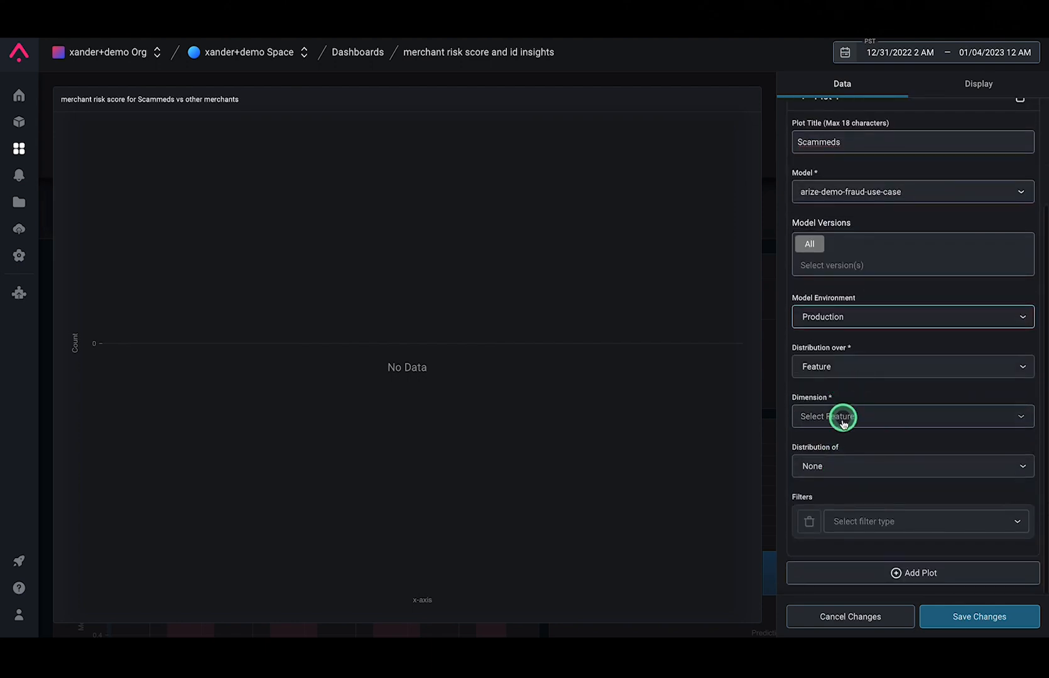
left_click(843, 421)
type("merchant")
left_click(848, 497)
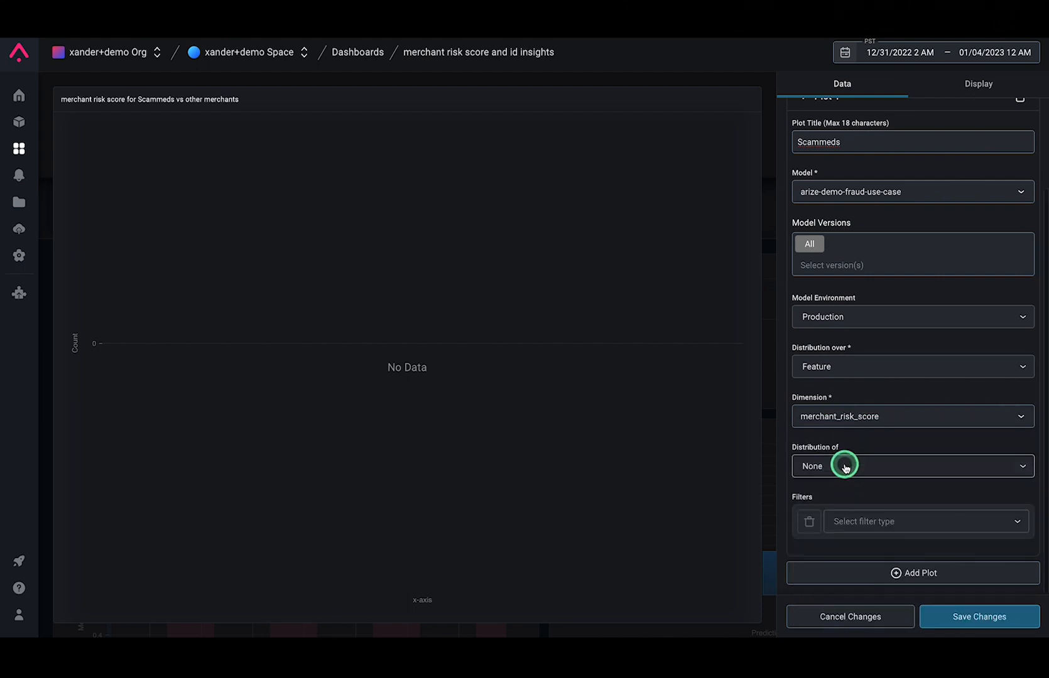
Filter the Scammeds plot by the merchant_ID feature equal to Scammeds
left_click(851, 520)
left_click(848, 382)
left_click(836, 547)
type("merchant")
left_click(868, 490)
scroll(932, 564, "down", 2)
left_click(890, 467)
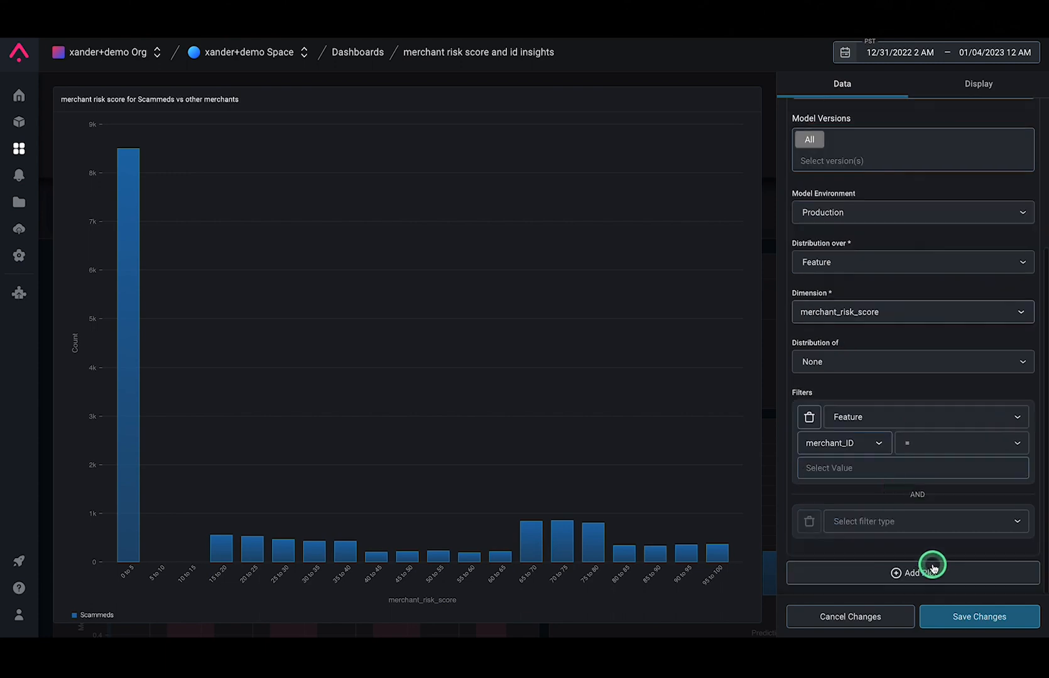
type("Scam")
left_click(841, 500)
left_click(912, 387)
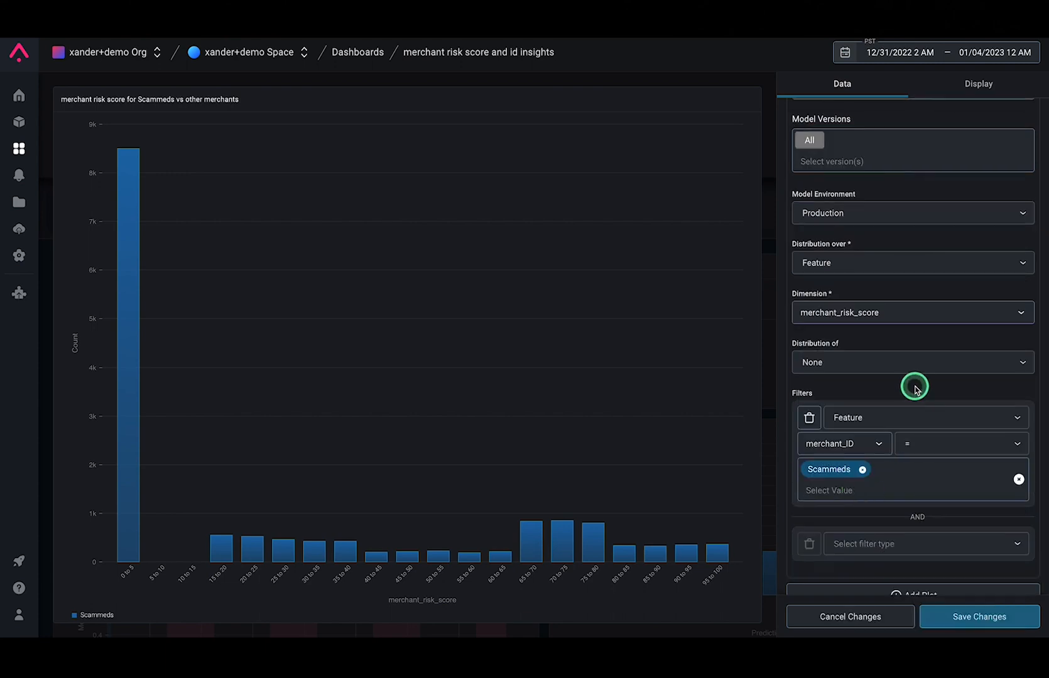
Add a second plot titled "other merchants" and set its model to arize-demo-fraud-use-case
scroll(892, 440, "down", 1)
left_click(873, 577)
scroll(874, 533, "down", 3)
left_click(864, 439)
type("other merchants")
scroll(862, 462, "down", 2)
left_click(848, 367)
left_click(861, 553)
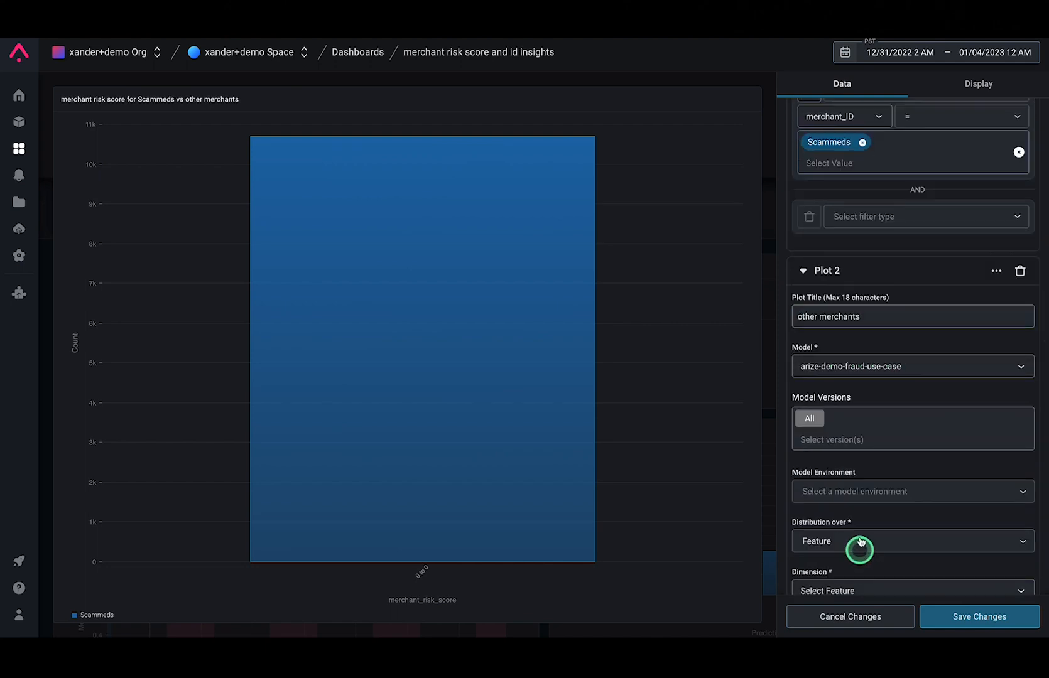
Set the other merchants plot's environment to Production and its dimension to the merchant_risk_score feature
scroll(861, 471, "down", 2)
left_click(858, 388)
left_click(850, 413)
left_click(845, 486)
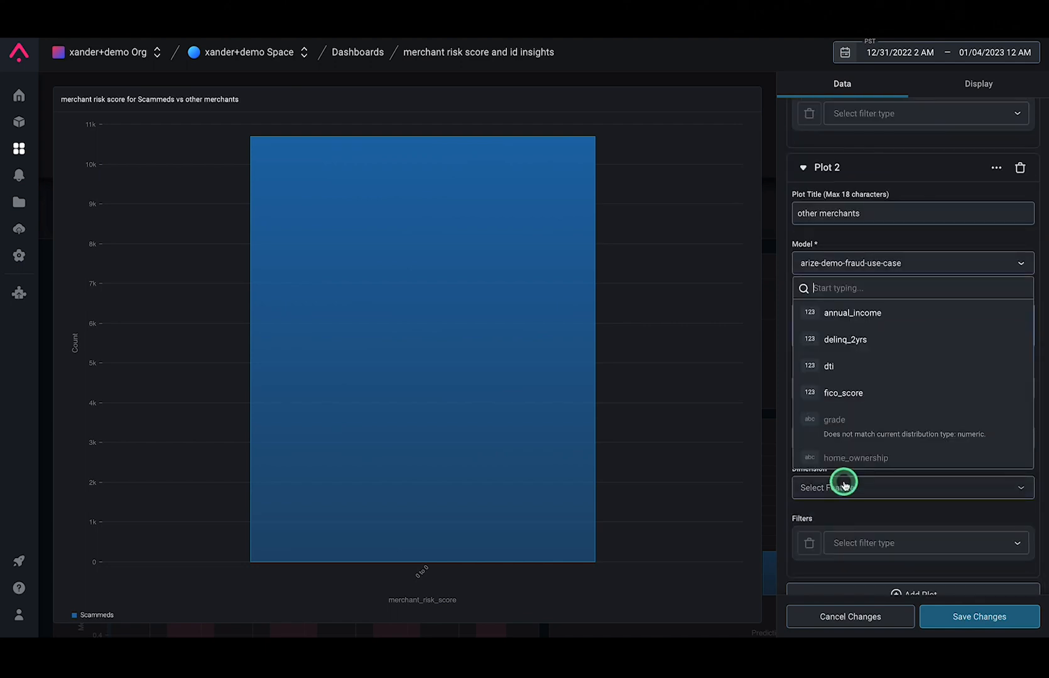
type("merchant")
left_click(864, 581)
Filter the other merchants plot by the merchant_ID feature so that Scammeds is excluded
left_click(857, 525)
left_click(851, 385)
scroll(864, 490, "down", 2)
left_click(878, 468)
type("merchant")
left_click(866, 525)
left_click(920, 468)
left_click(912, 519)
left_click(890, 492)
type("Scam")
left_click(871, 528)
left_click(885, 540)
Normalize the merchant risk score distribution, save the widget, and resize it to fill the space beside Overall Feature Distribution
scroll(913, 252, "up", 5)
left_click(922, 92)
left_click(796, 121)
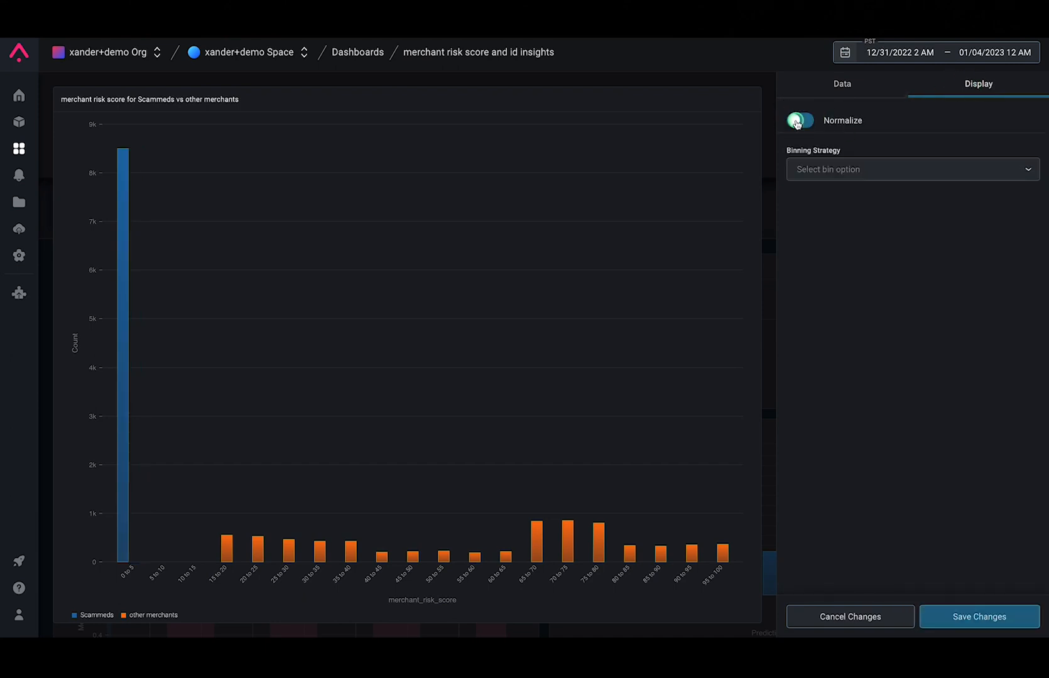
left_click(975, 613)
left_click_drag(865, 405, 1026, 464)
left_click(996, 158)
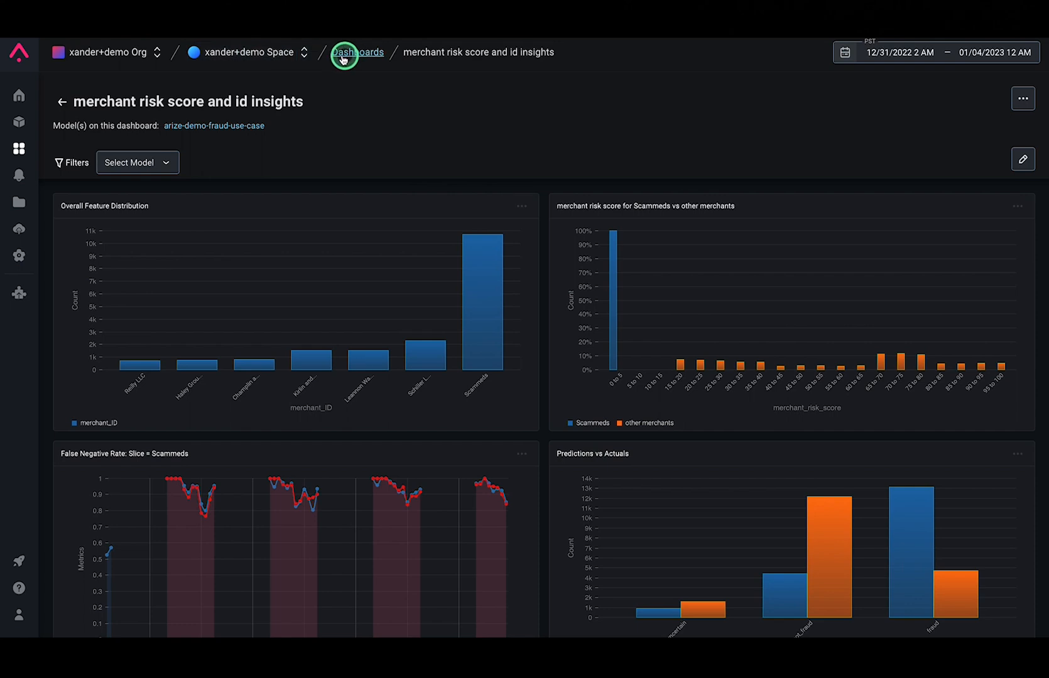
From the space's home page, open the image_vector embedding of the arize-demo-CV-image-classification-quality-drift model
left_click(280, 56)
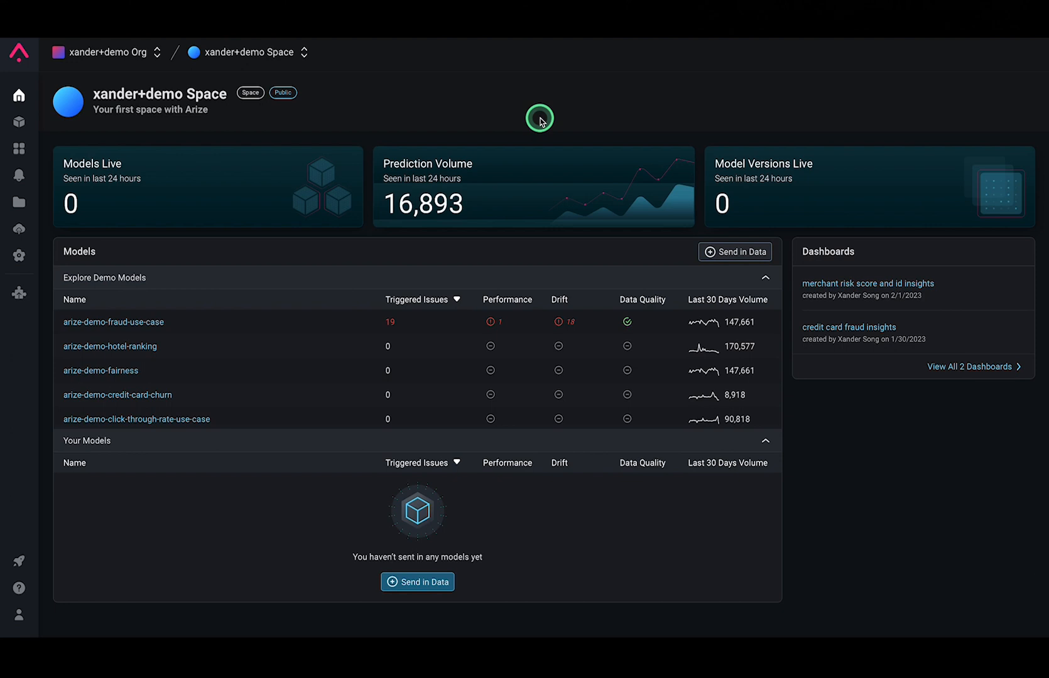
scroll(117, 368, "down", 2)
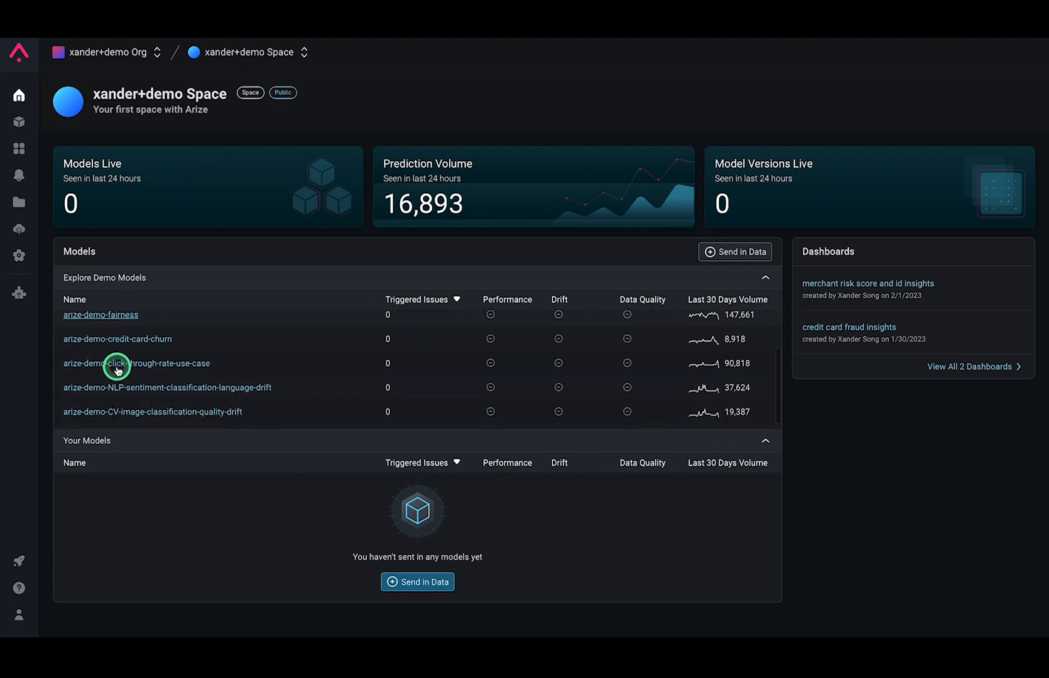
left_click(148, 414)
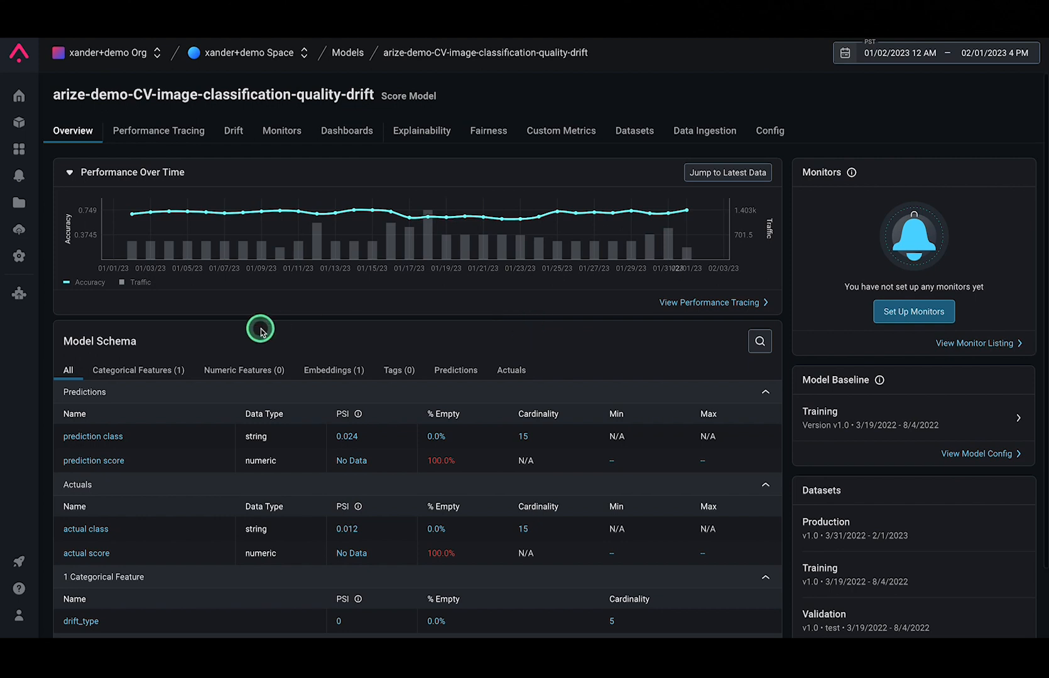
scroll(258, 333, "down", 2)
left_click(102, 612)
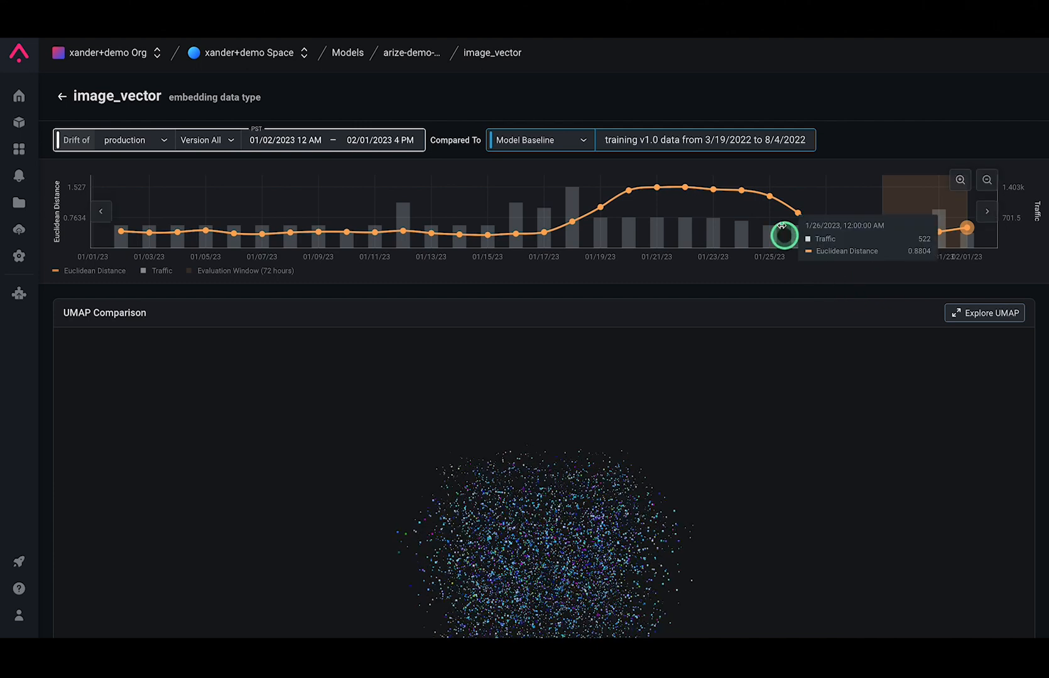
Generate a UMAP for the high-drift evaluation window ending 01/24/23 and open it in the expanded explorer
left_click(740, 189)
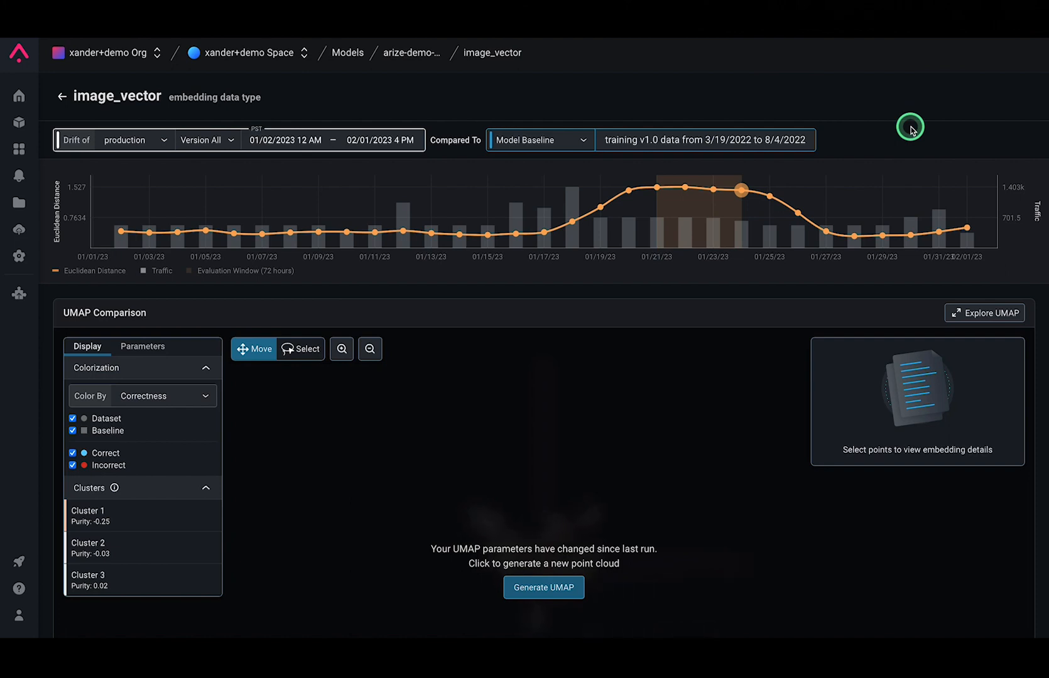
scroll(602, 484, "down", 1)
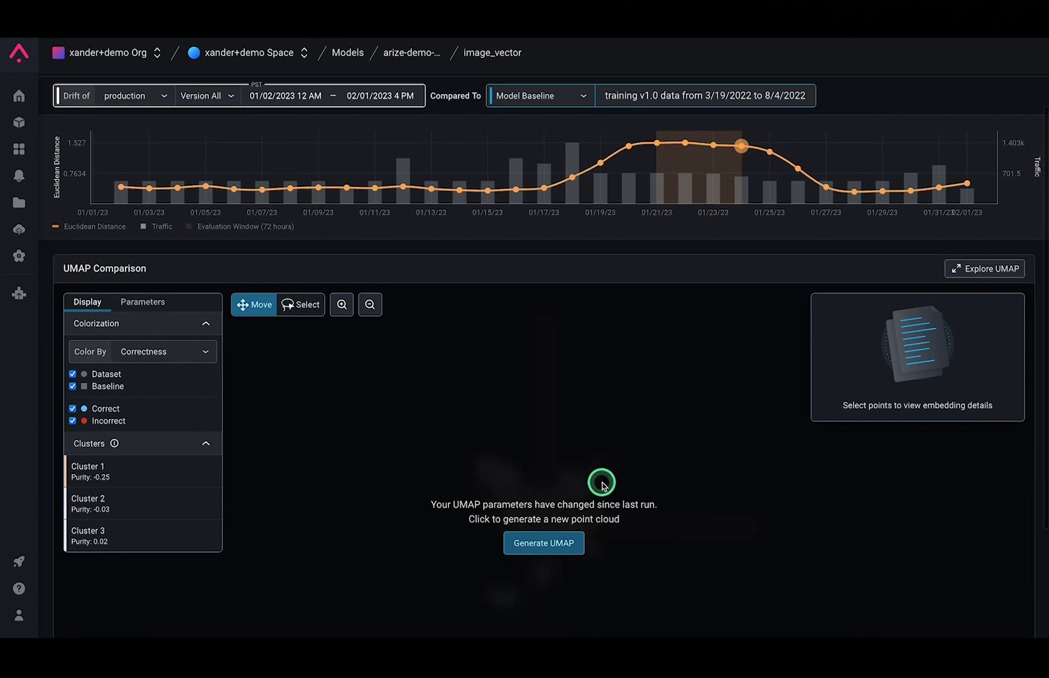
left_click(574, 544)
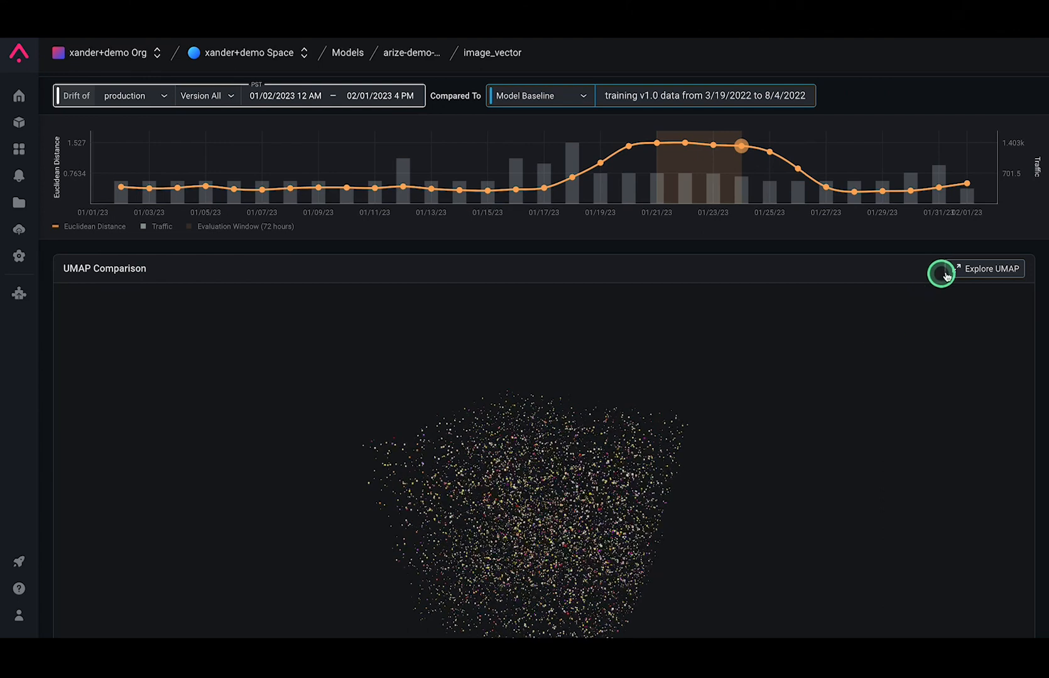
left_click(958, 271)
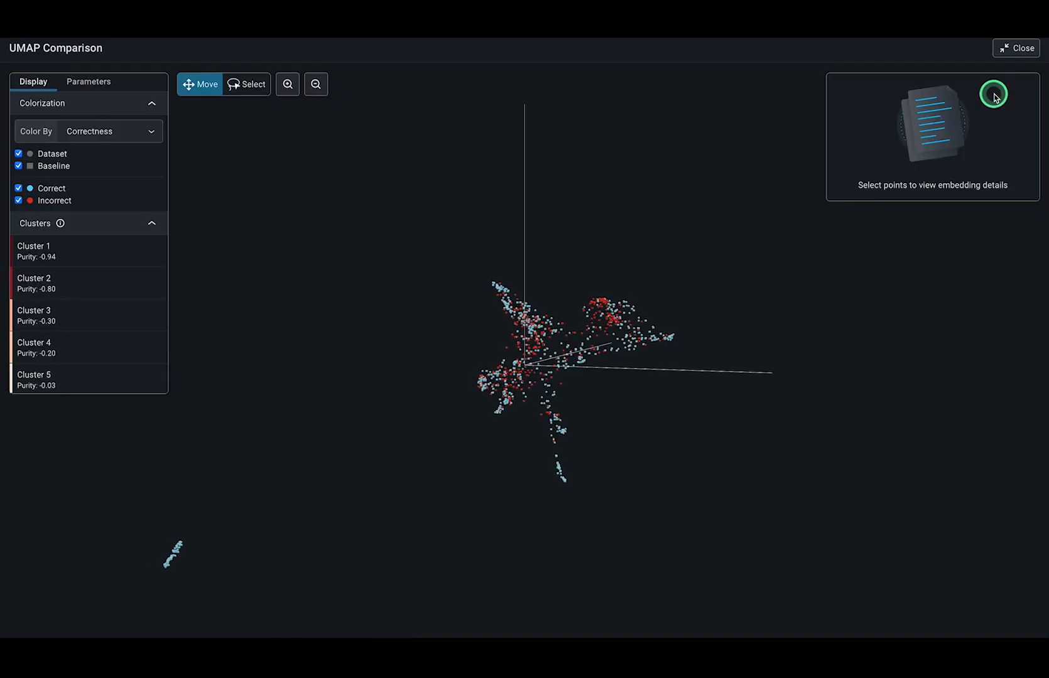
Color the UMAP points by Dataset and select a single baseline point in the cloud
left_click(94, 132)
left_click(82, 160)
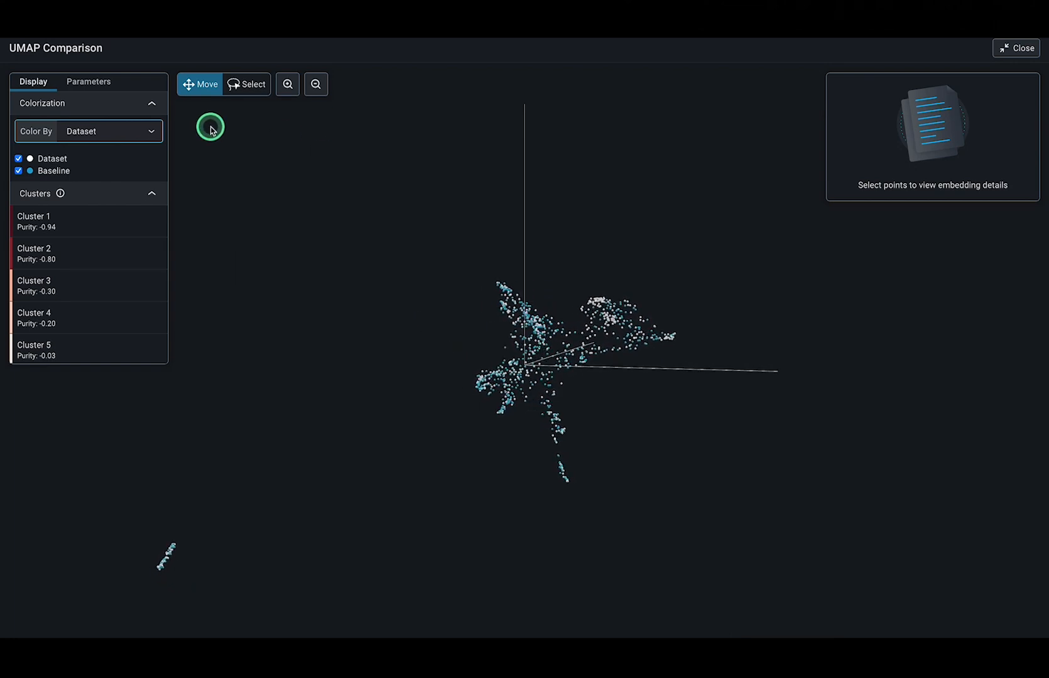
left_click_drag(272, 291, 525, 350)
left_click(288, 83)
left_click(287, 83)
left_click(317, 85)
left_click(317, 85)
left_click_drag(347, 375, 504, 403)
left_click(504, 403)
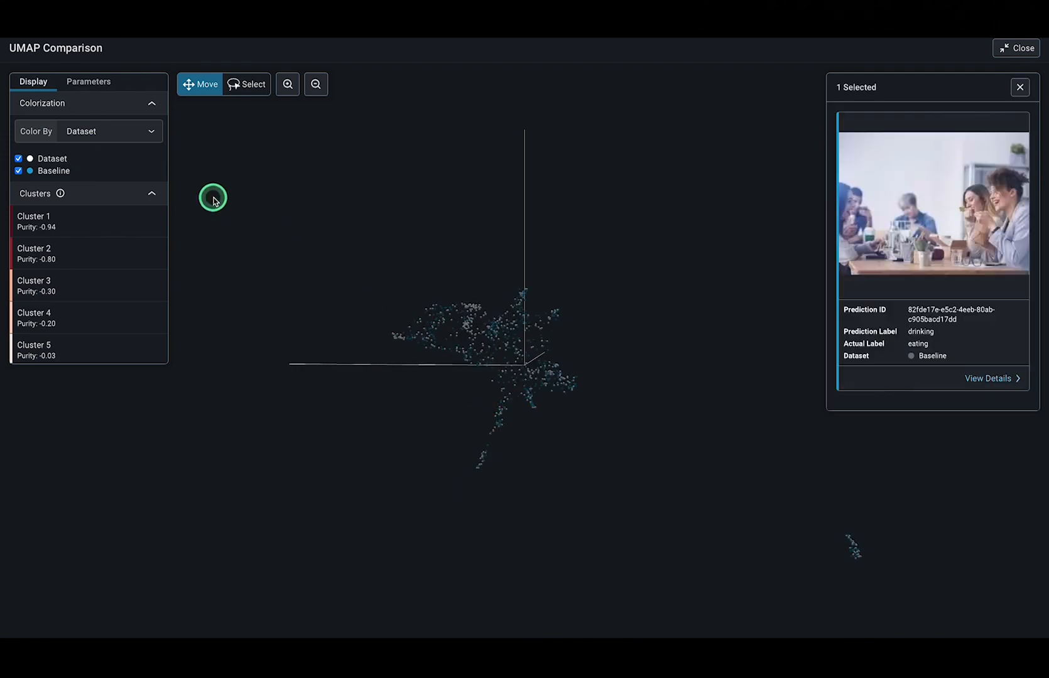
Hide the production dataset points and lasso-select the baseline group at the peak of the cloud
left_click(19, 159)
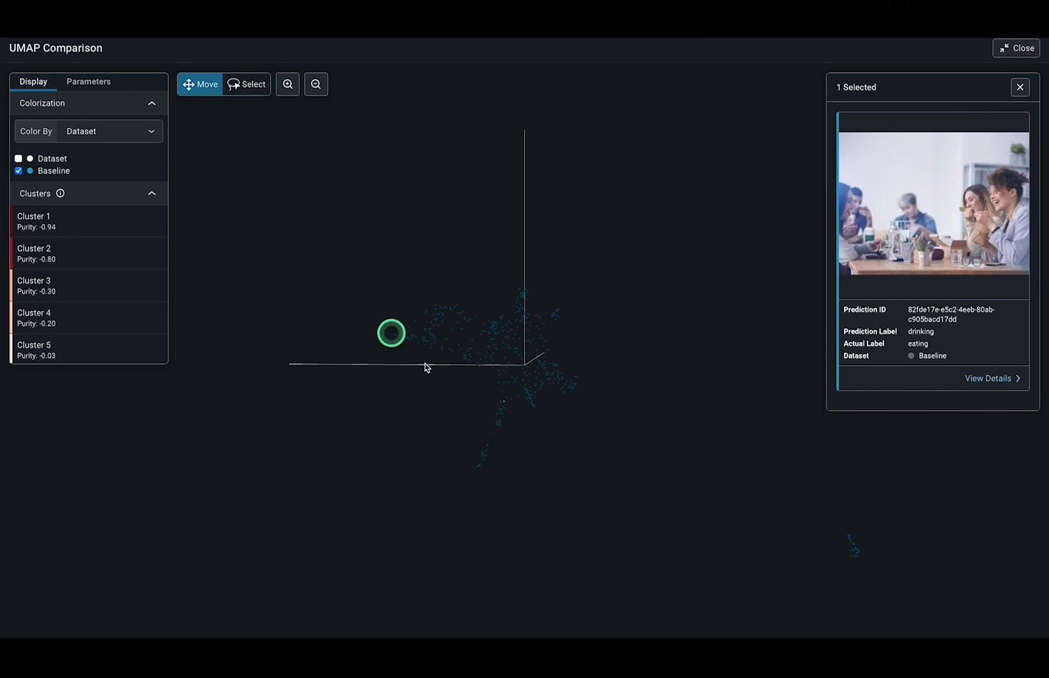
left_click_drag(379, 389, 483, 372)
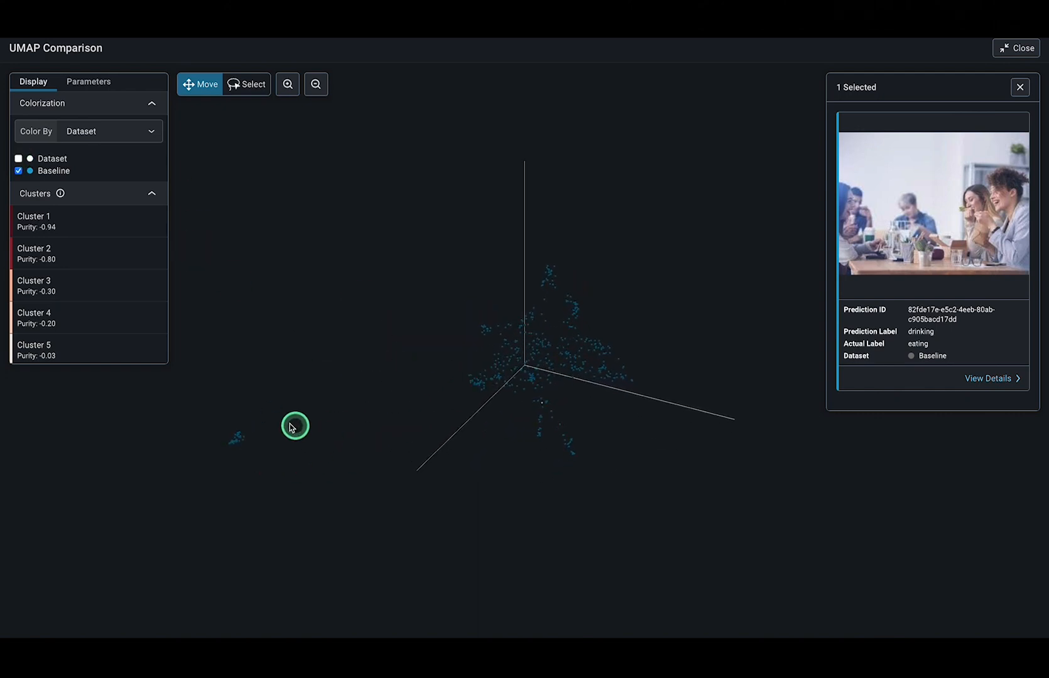
left_click(248, 84)
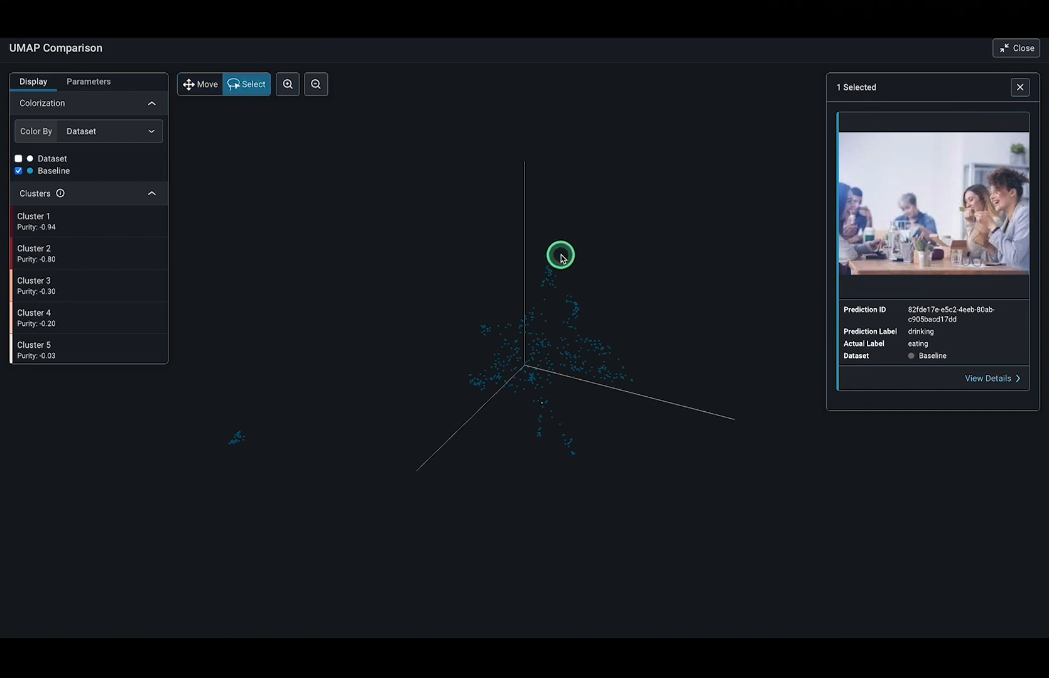
mouse_move(560, 256)
left_mouse_down()
mouse_move(512, 274)
mouse_move(547, 264)
left_mouse_up()
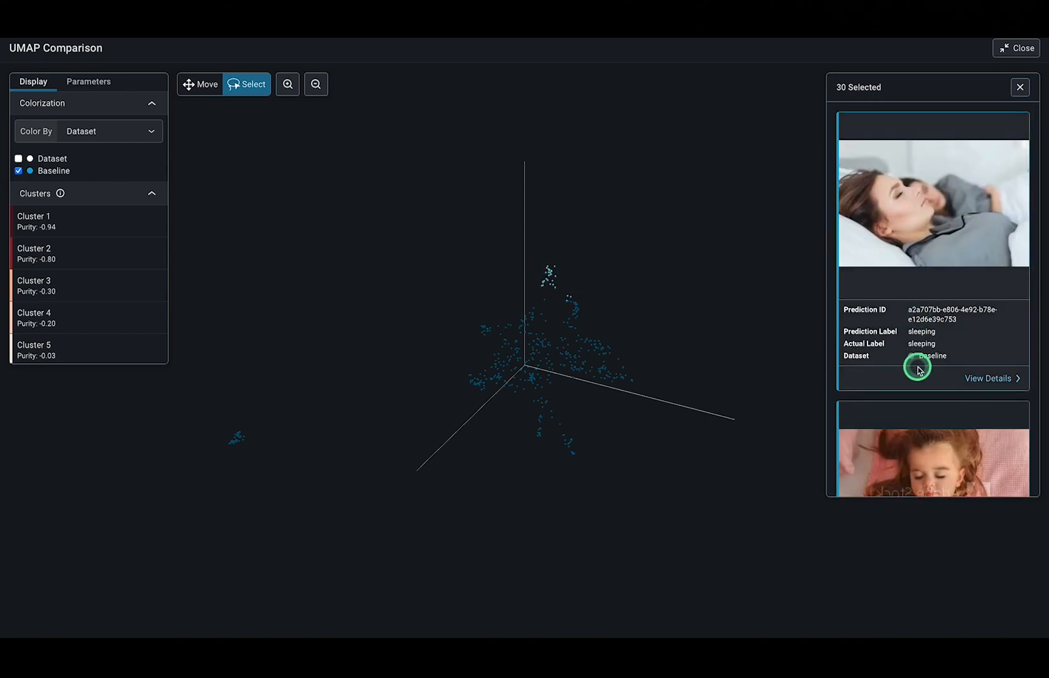
Examine the images, prediction labels and actual labels of the lasso-selected baseline points
scroll(915, 368, "down", 2)
scroll(917, 369, "down", 8)
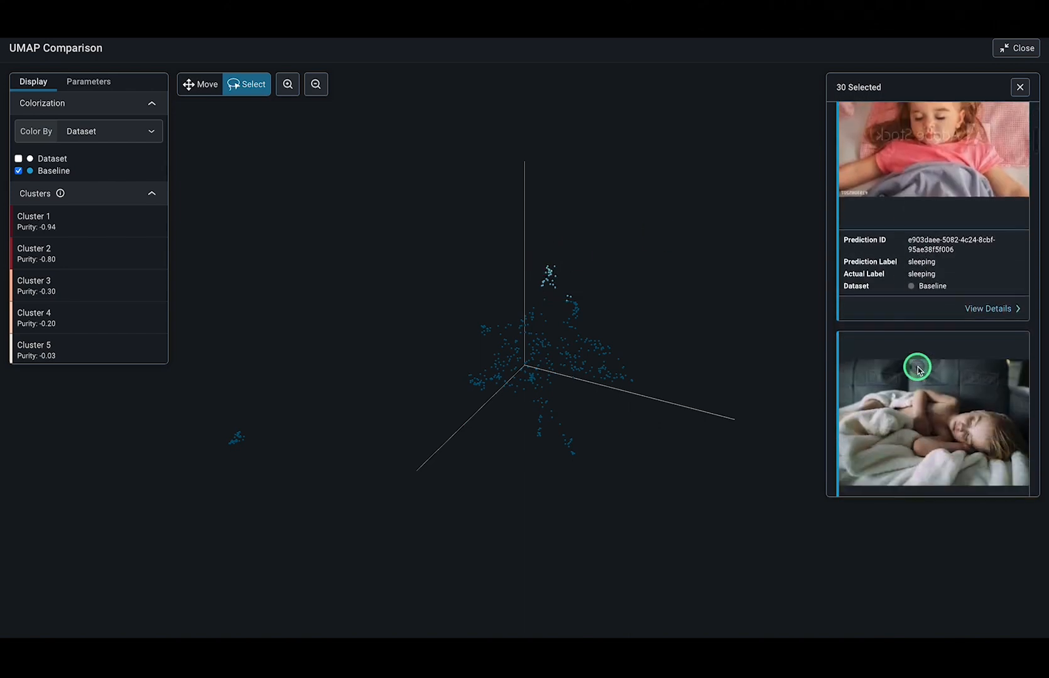
scroll(917, 369, "down", 8)
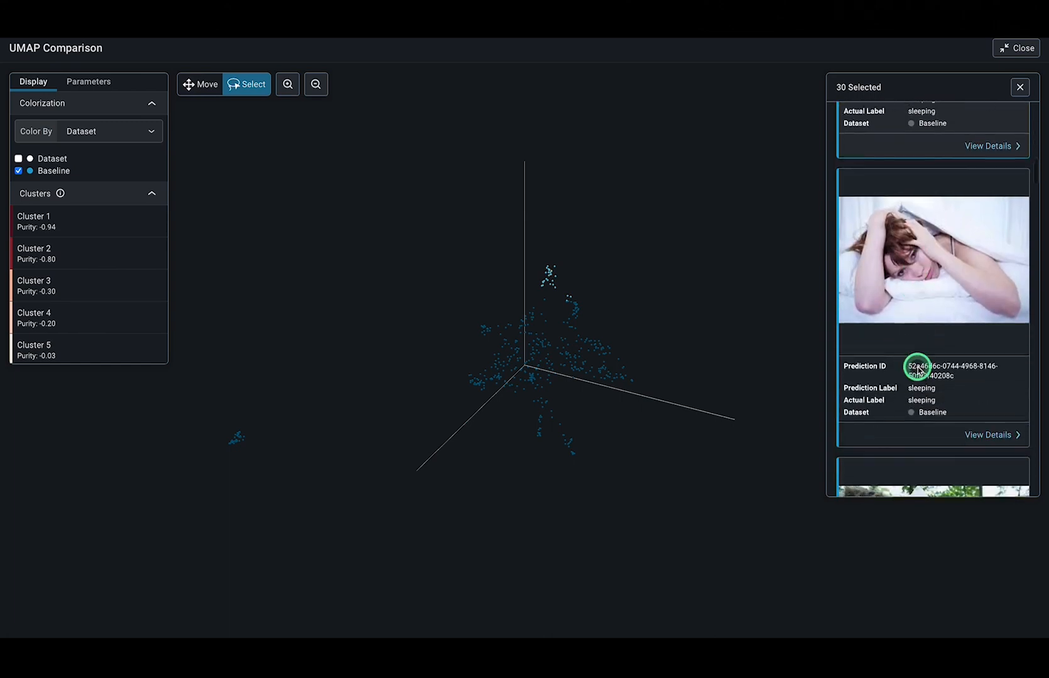
scroll(917, 370, "down", 5)
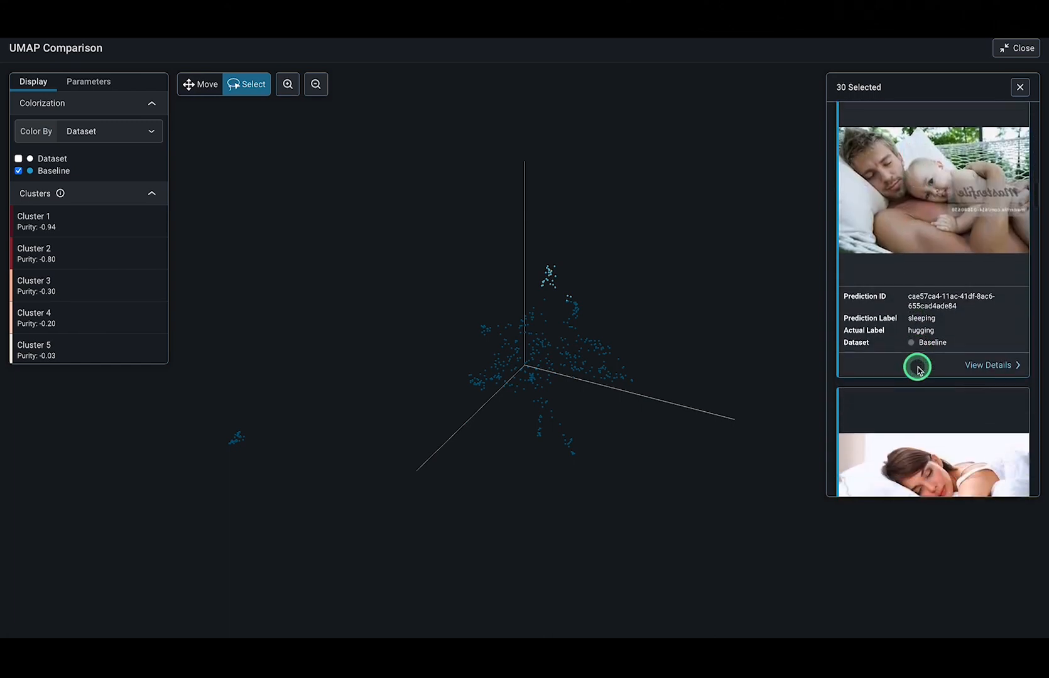
scroll(917, 369, "down", 6)
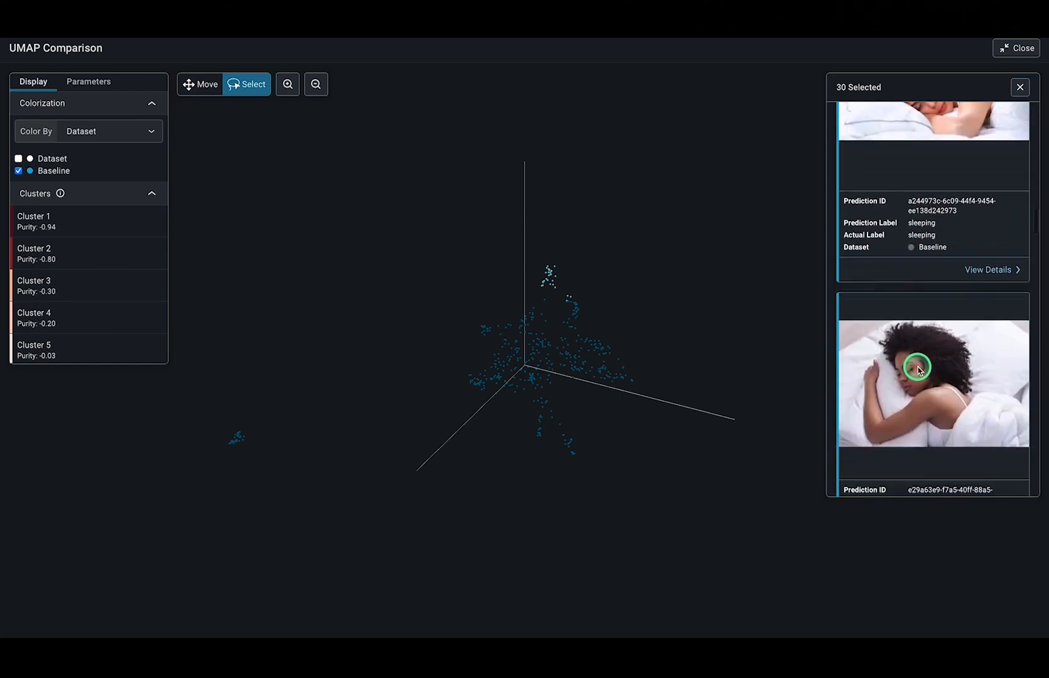
scroll(917, 370, "down", 9)
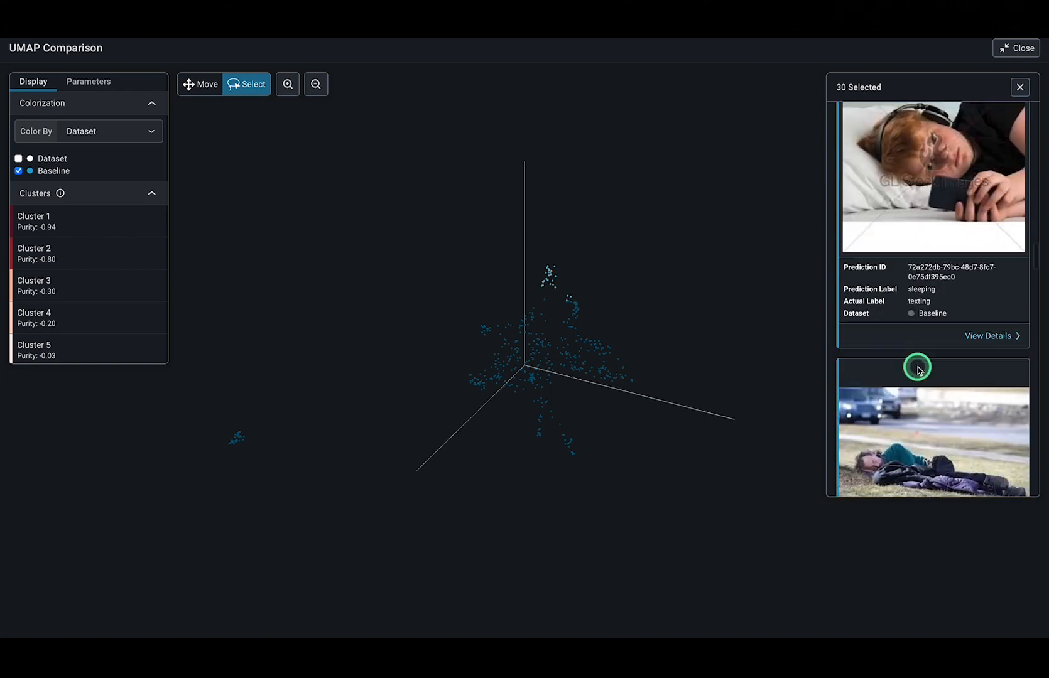
scroll(917, 370, "down", 1)
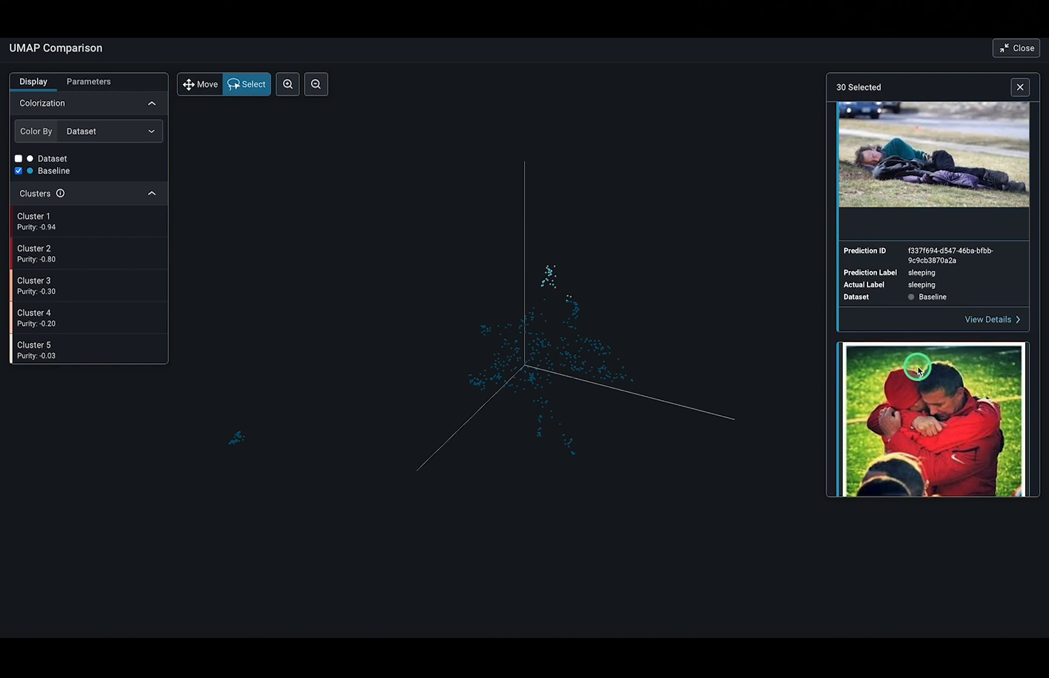
Show the production dataset points again and select the points of Cluster 1
left_click(194, 85)
left_click(19, 158)
left_click_drag(303, 381, 379, 356)
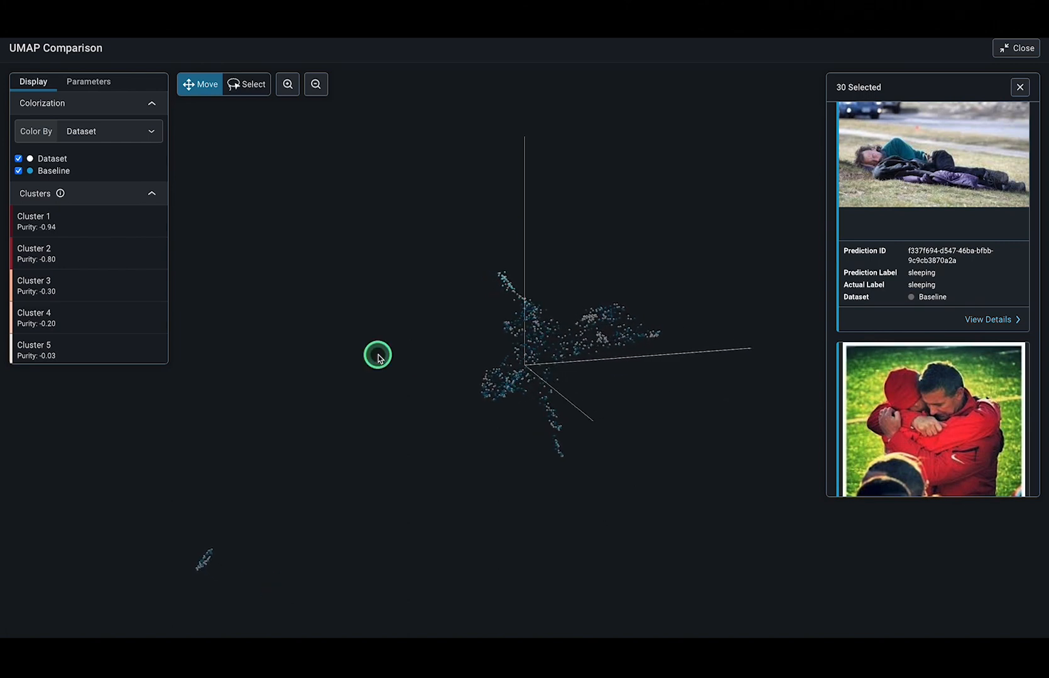
mouse_move(75, 225)
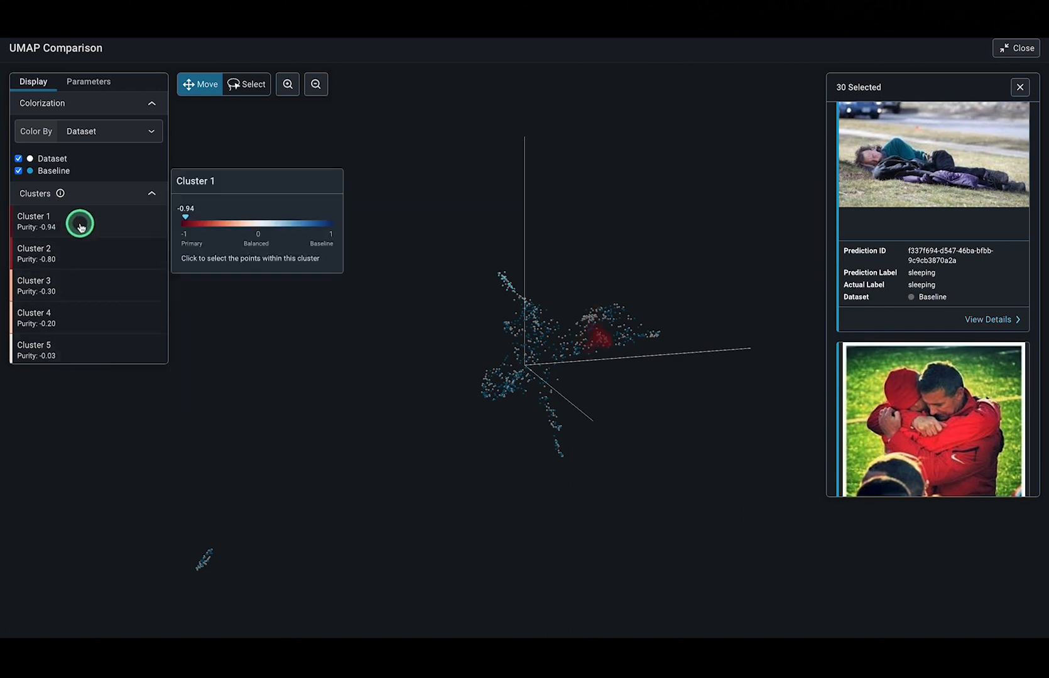
left_click(79, 225)
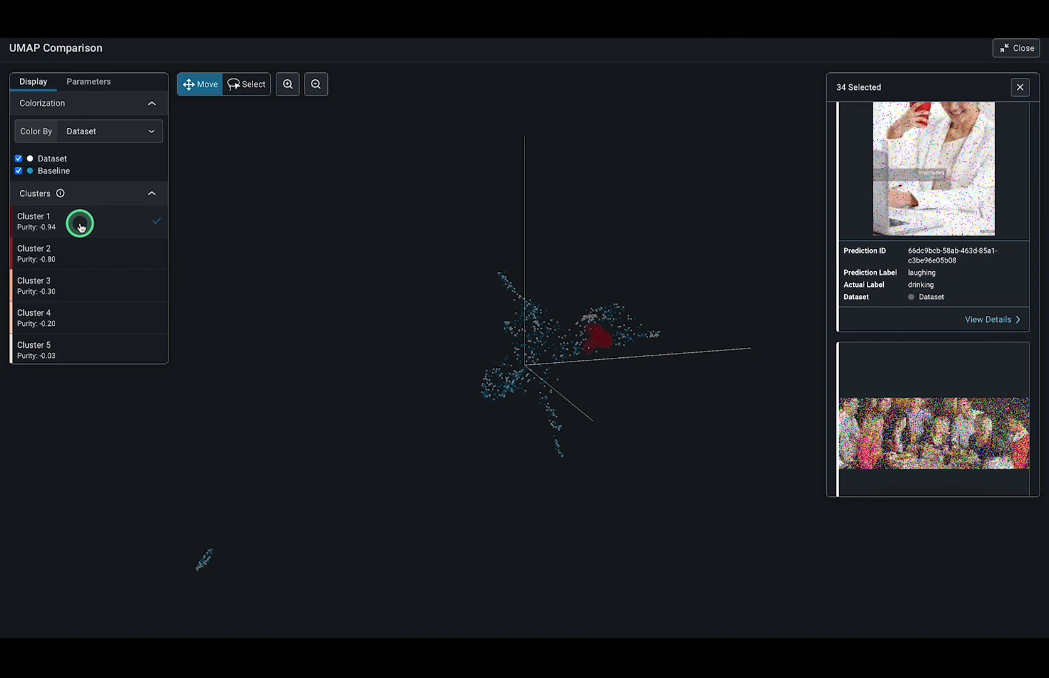
Examine where Cluster 1 sits in the point cloud and compare its images' prediction labels with their actual labels
left_click_drag(416, 437, 505, 397)
mouse_move(104, 216)
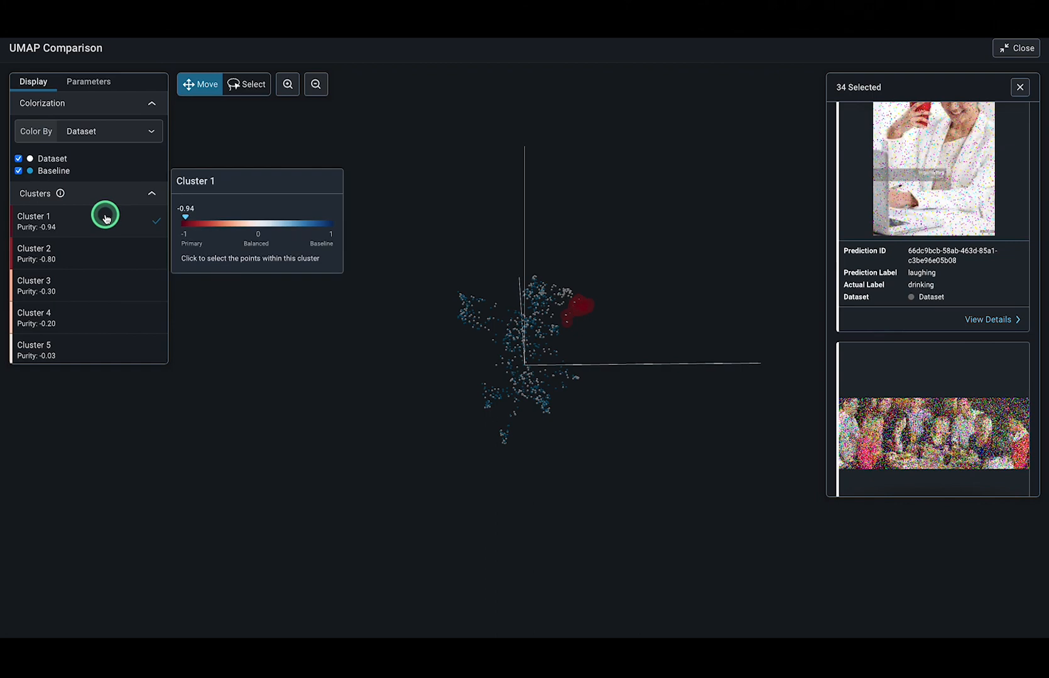
left_click_drag(636, 371, 630, 308)
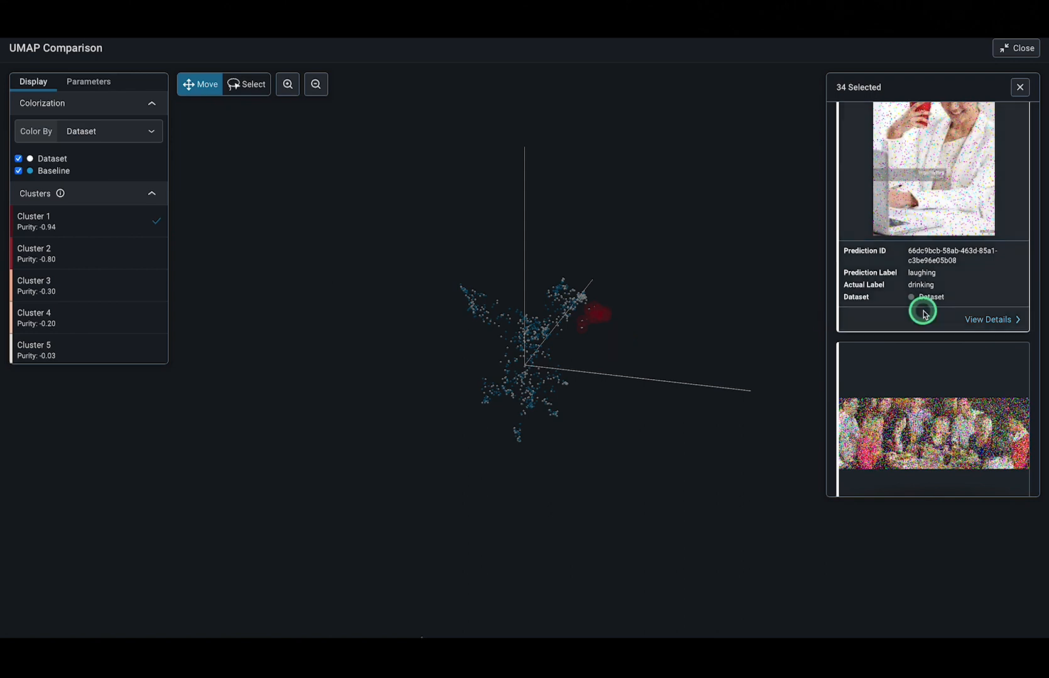
scroll(922, 311, "down", 10)
scroll(923, 311, "up", 10)
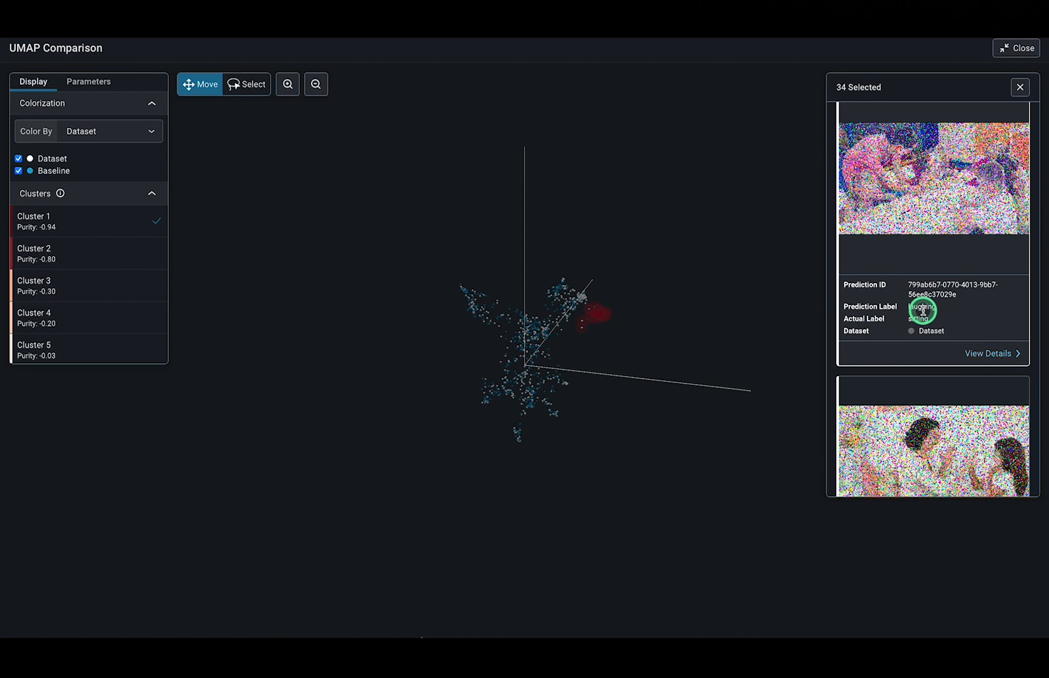
scroll(923, 311, "up", 5)
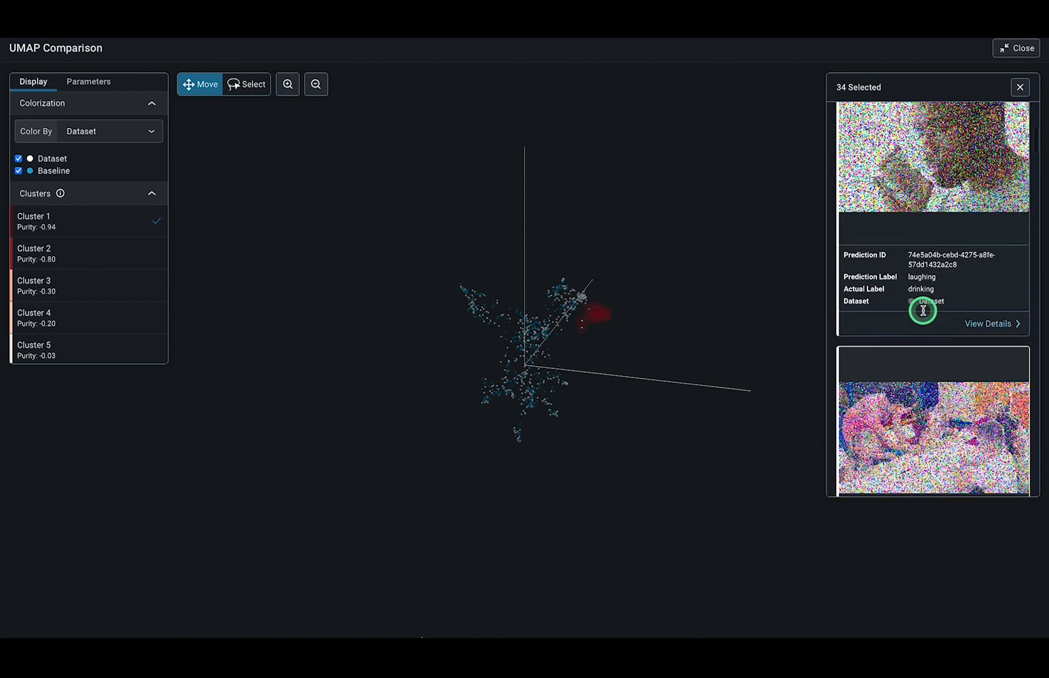
scroll(881, 165, "up", 4)
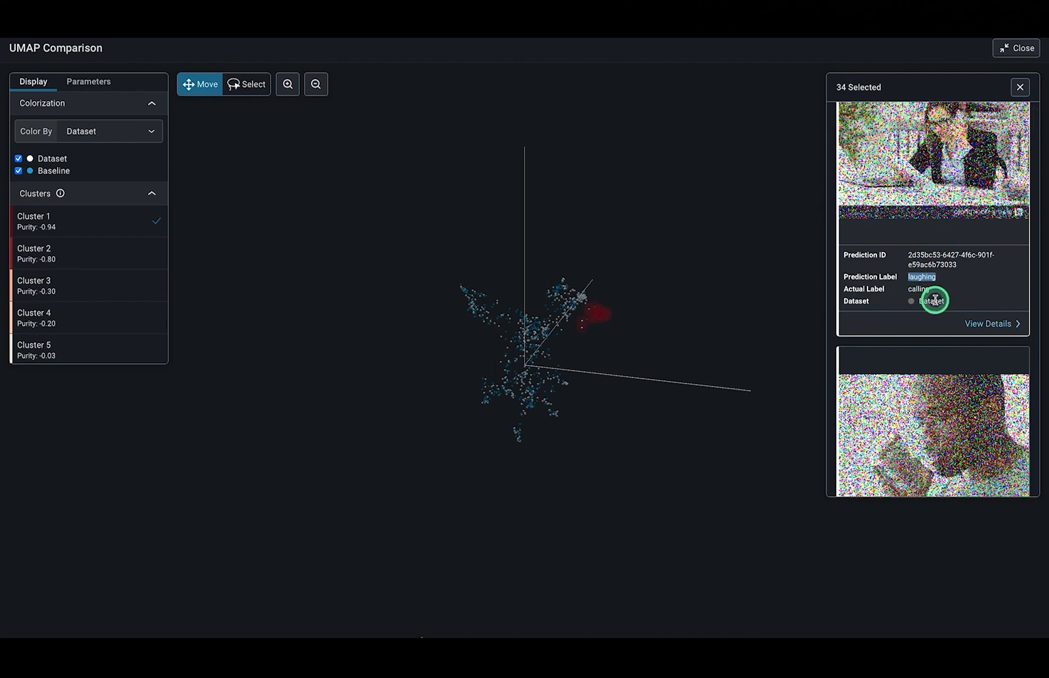
left_click(961, 299)
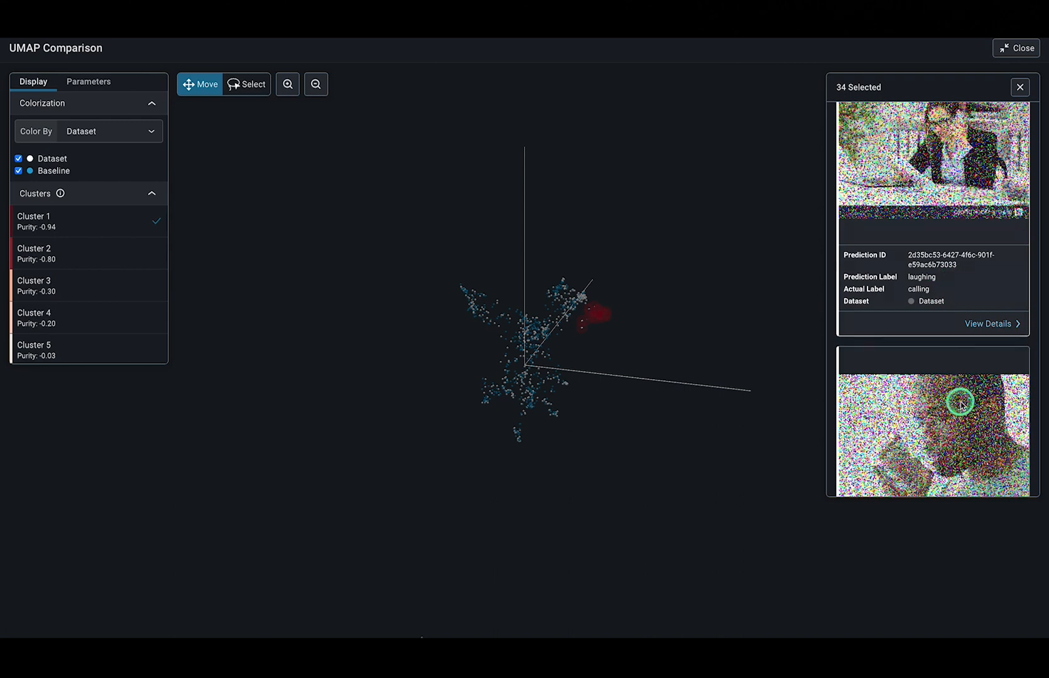
Color the UMAP points by Correctness and turn off the Cluster 1 highlight in the point cloud
scroll(961, 402, "down", 3)
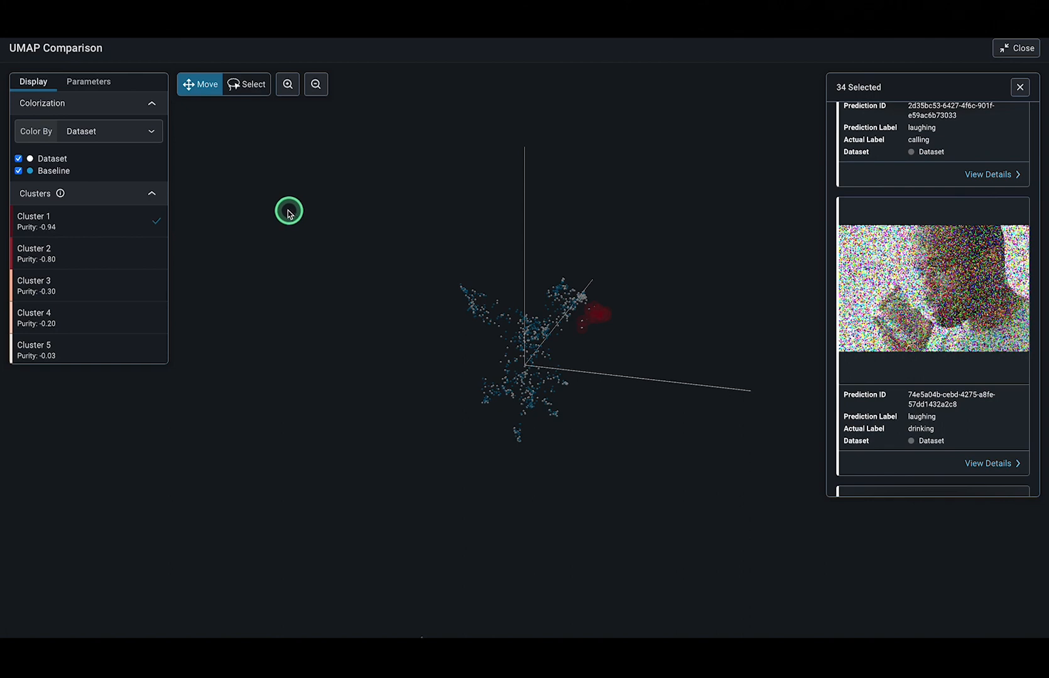
left_click(99, 133)
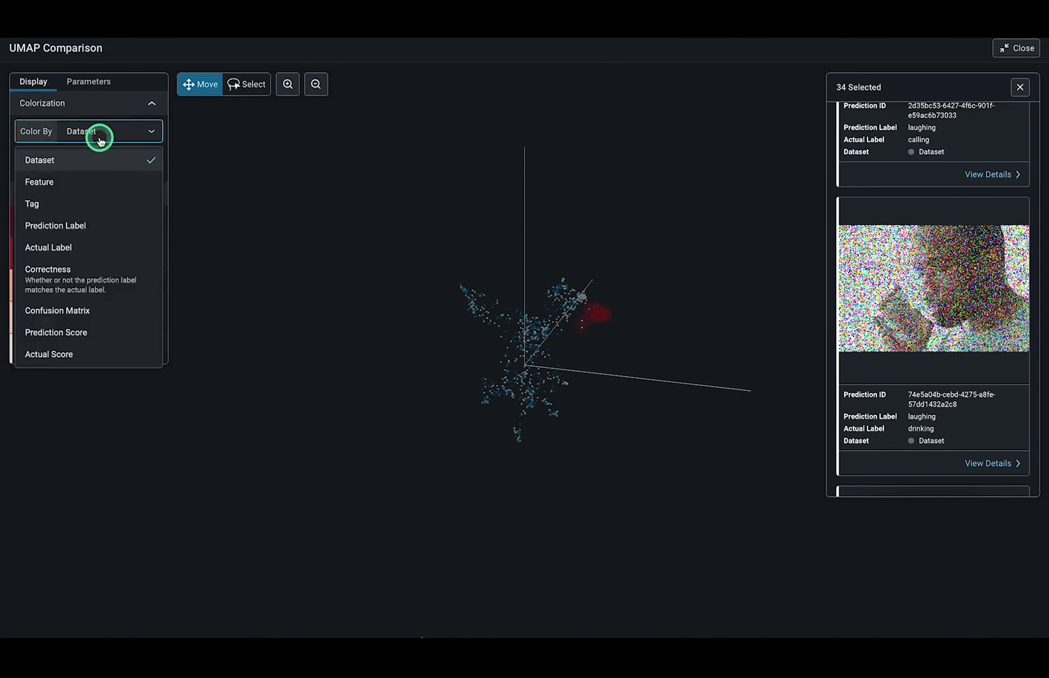
left_click(71, 277)
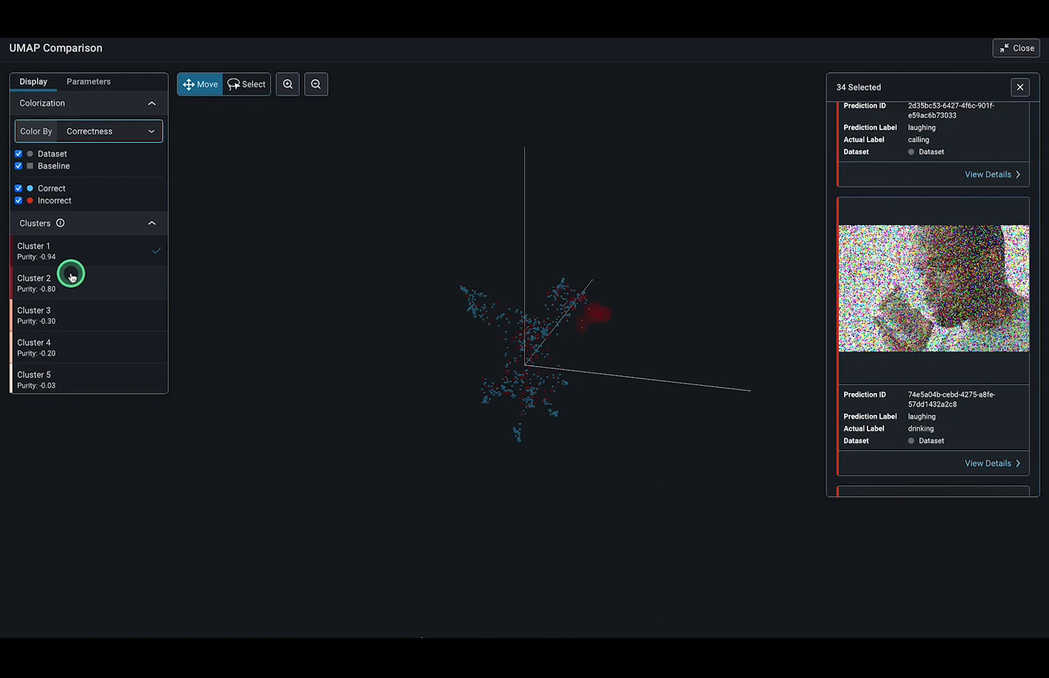
left_click(110, 259)
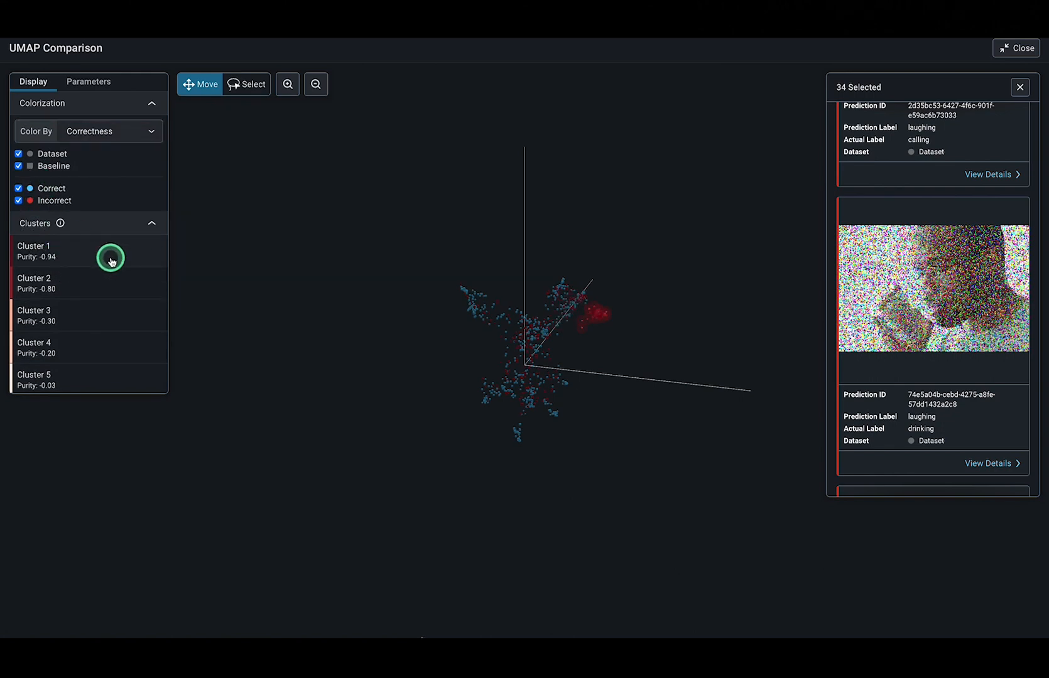
Inspect a single baseline point low in the point cloud and reselect the points of Cluster 1
left_click_drag(468, 384, 494, 365)
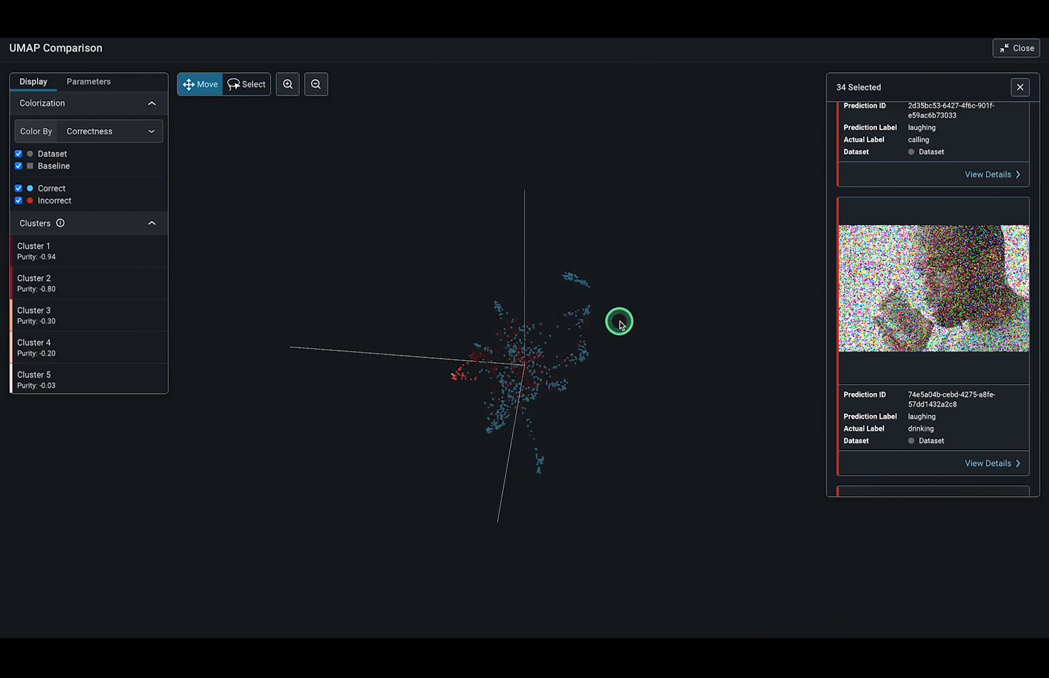
left_click_drag(444, 403, 515, 415)
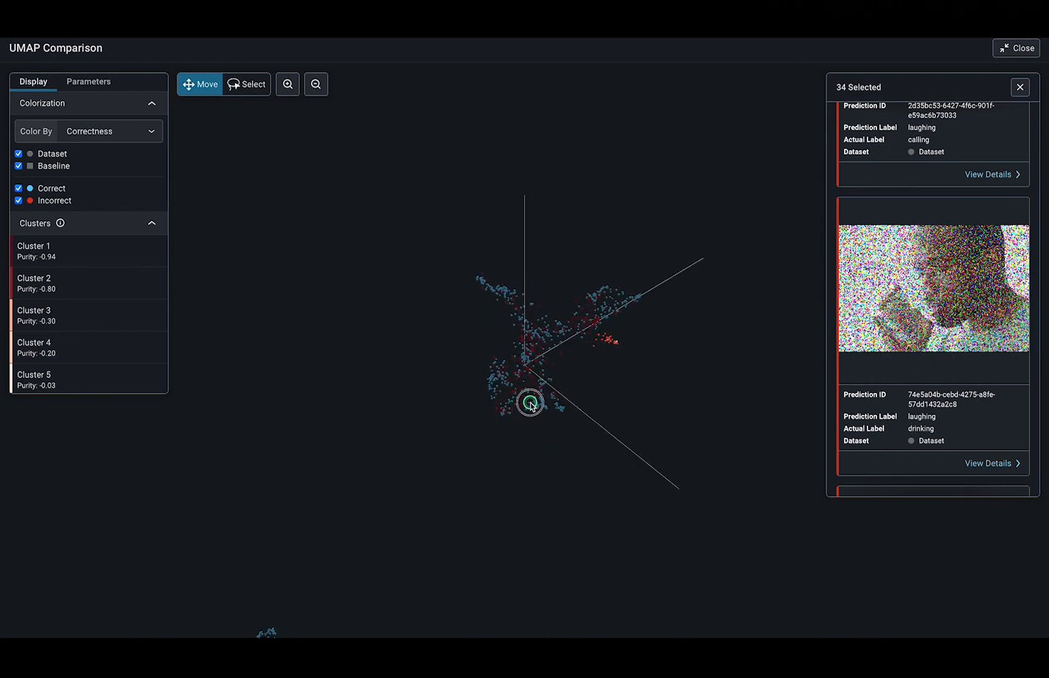
left_click(531, 405)
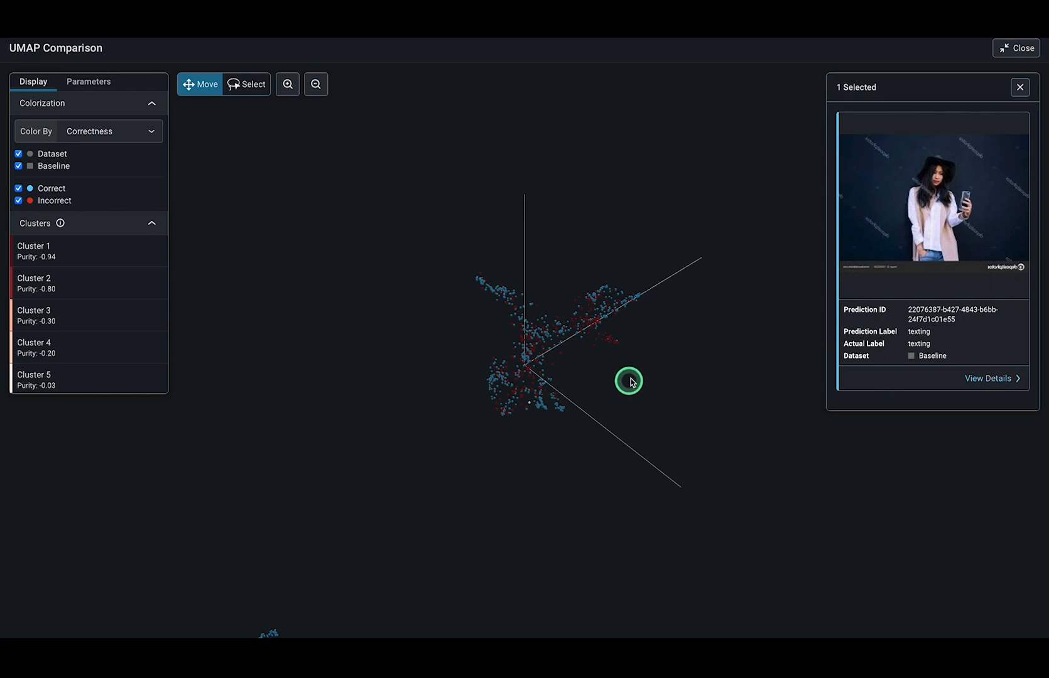
left_click(103, 252)
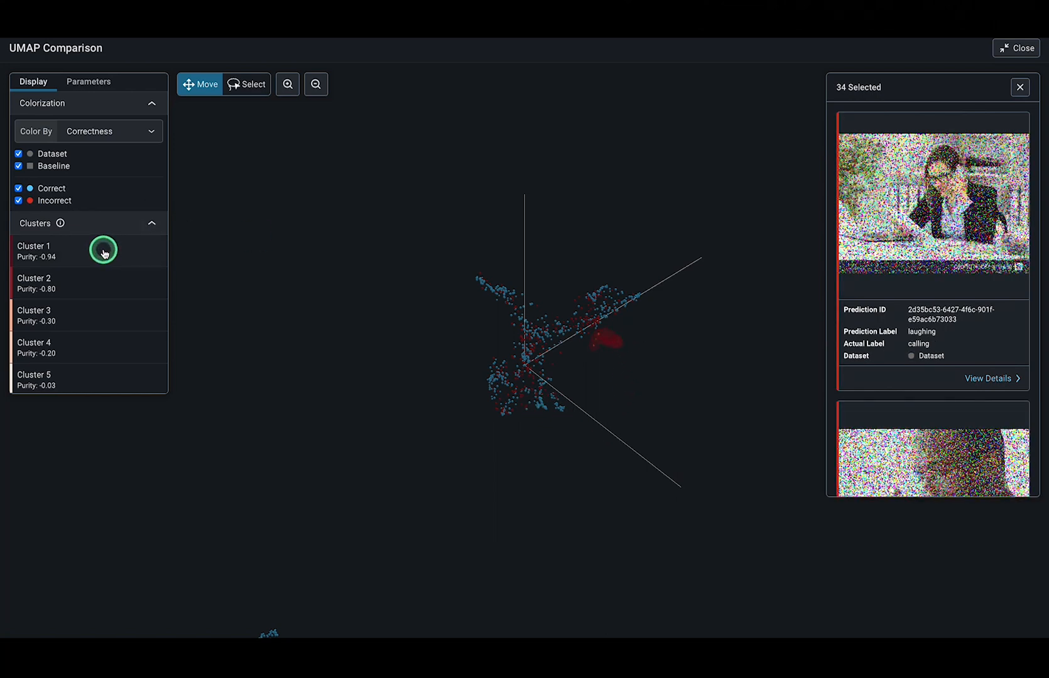